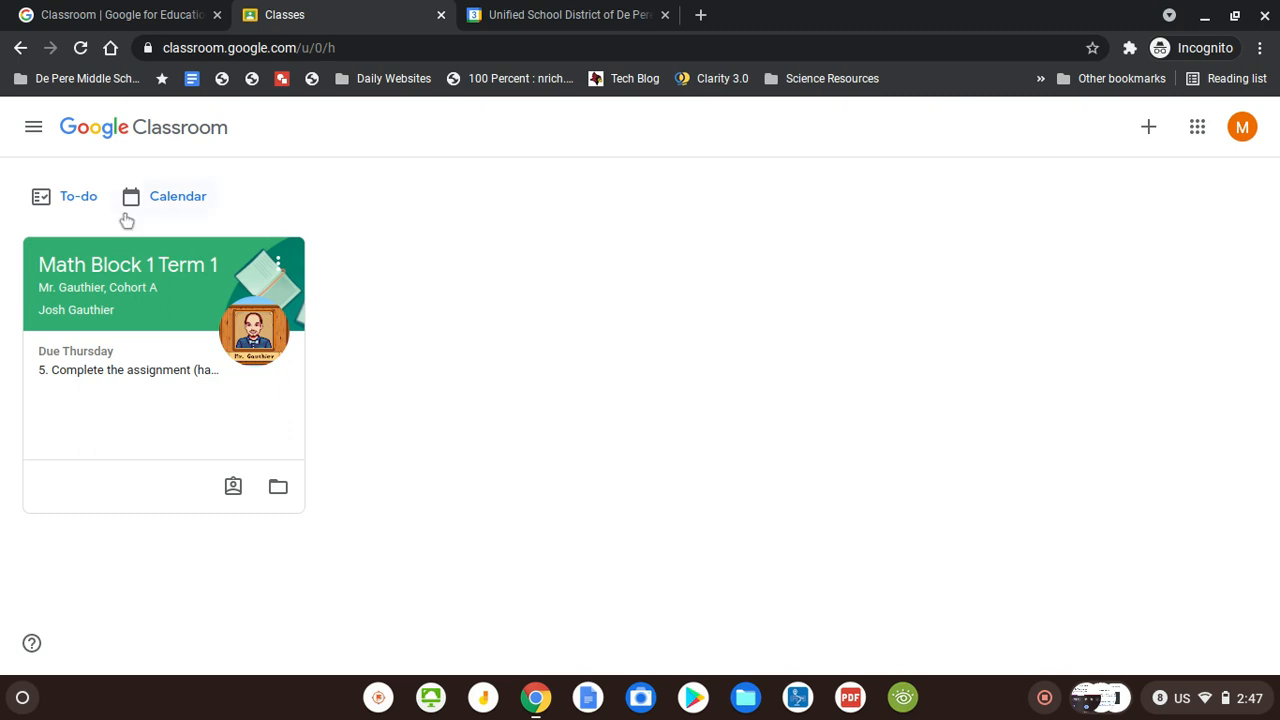
Go to the Math Block 1 Term 1 class's Classwork page and follow its Google Calendar link
click(91, 262)
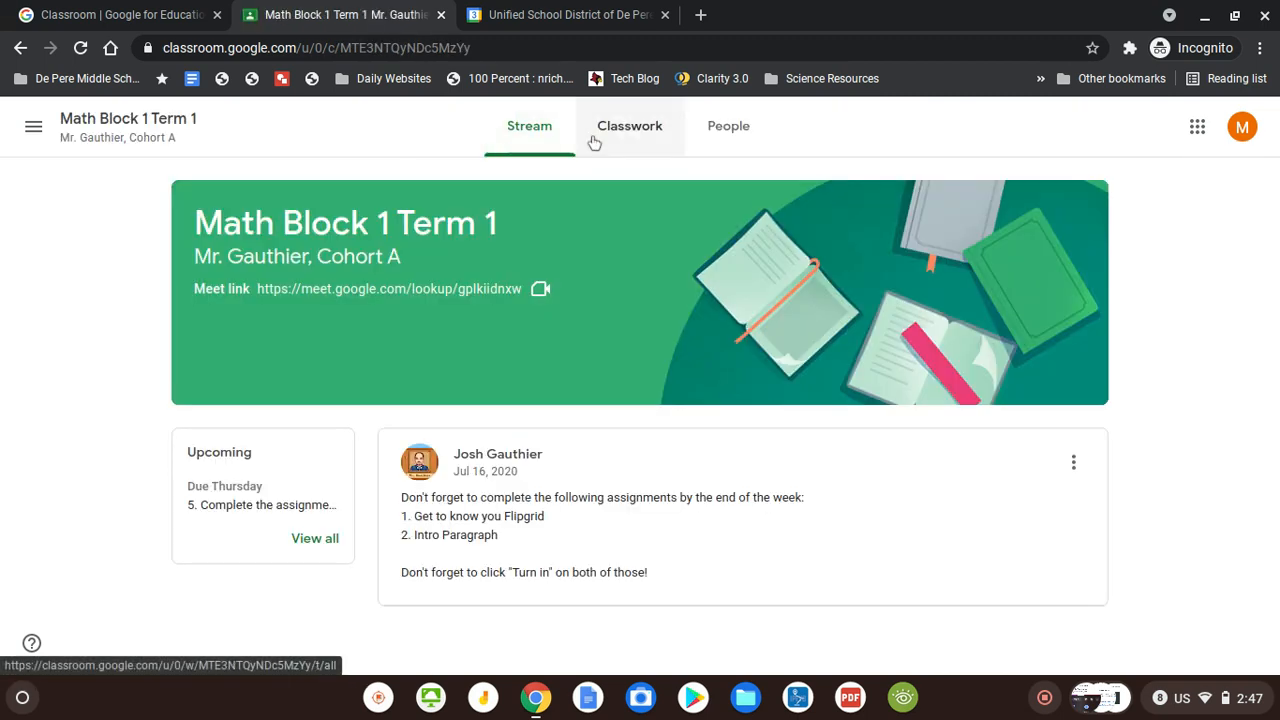
click(644, 139)
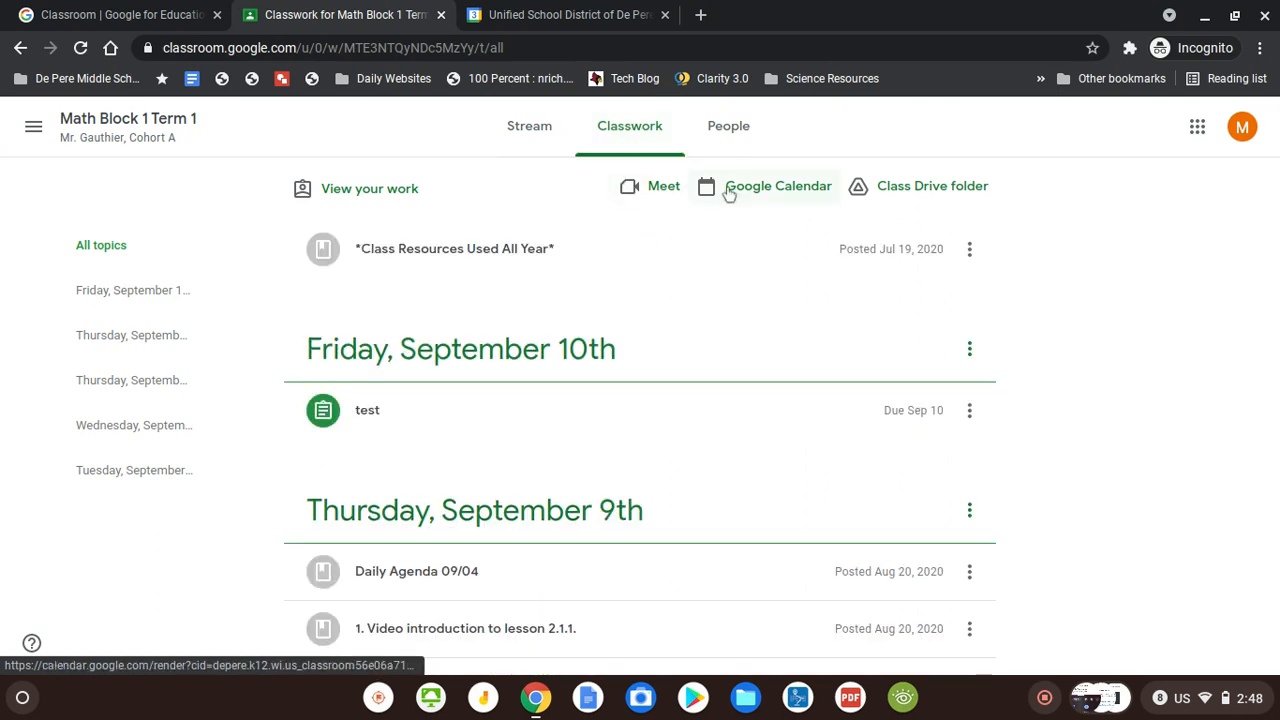
click(729, 193)
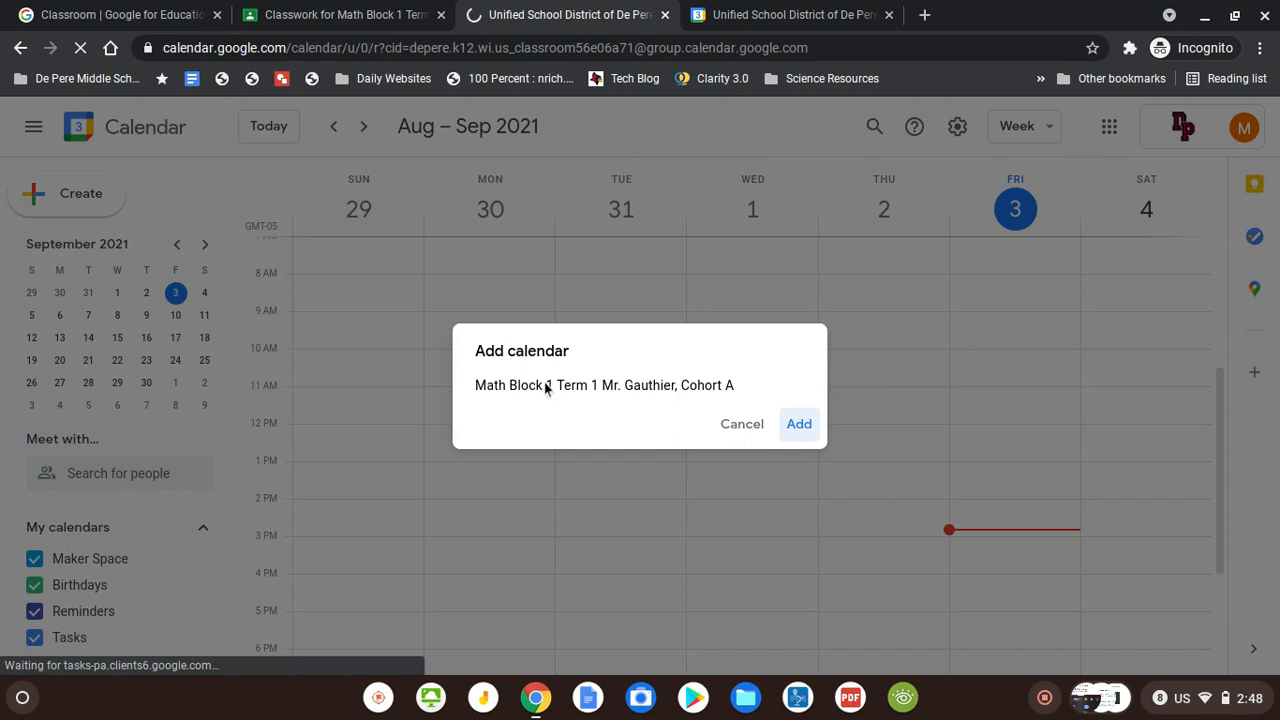
Add the Math Block 1 Term 1 class calendar to my calendars
click(799, 428)
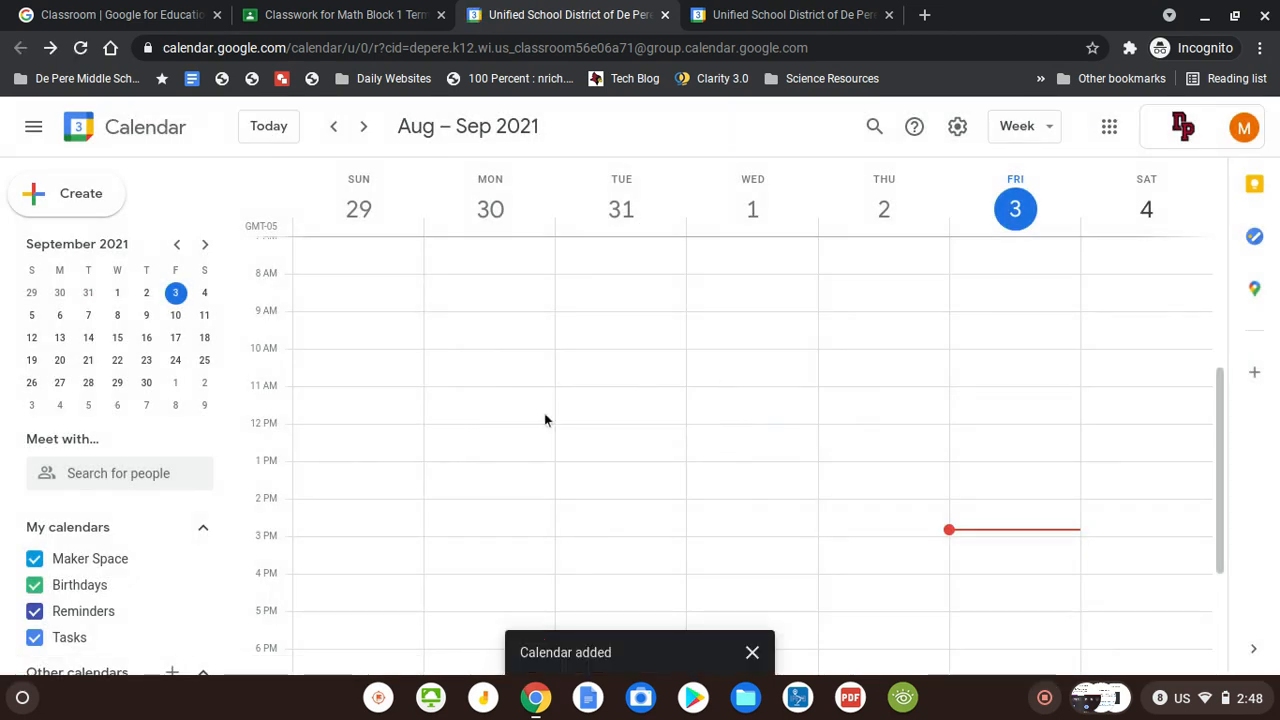
scroll(191, 517, down, 1)
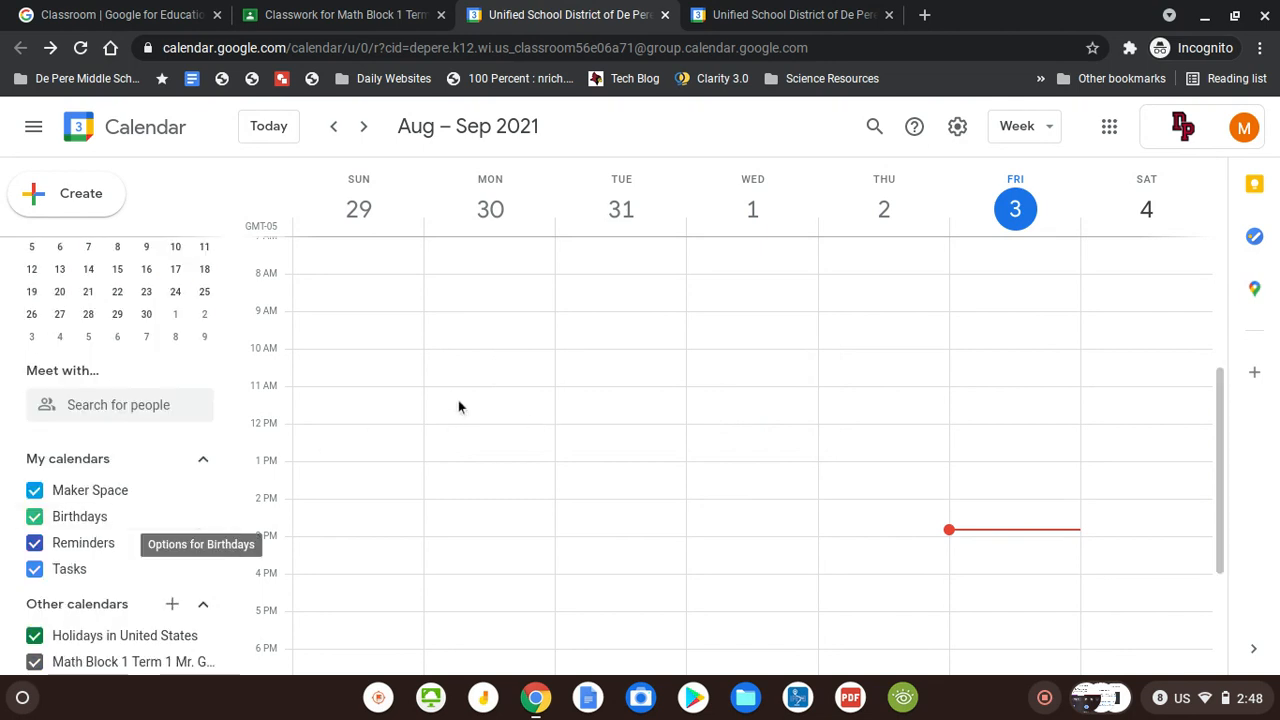
scroll(457, 406, up, 3)
View the September 5–11 week's assignments, then return to the Classroom tab
click(361, 128)
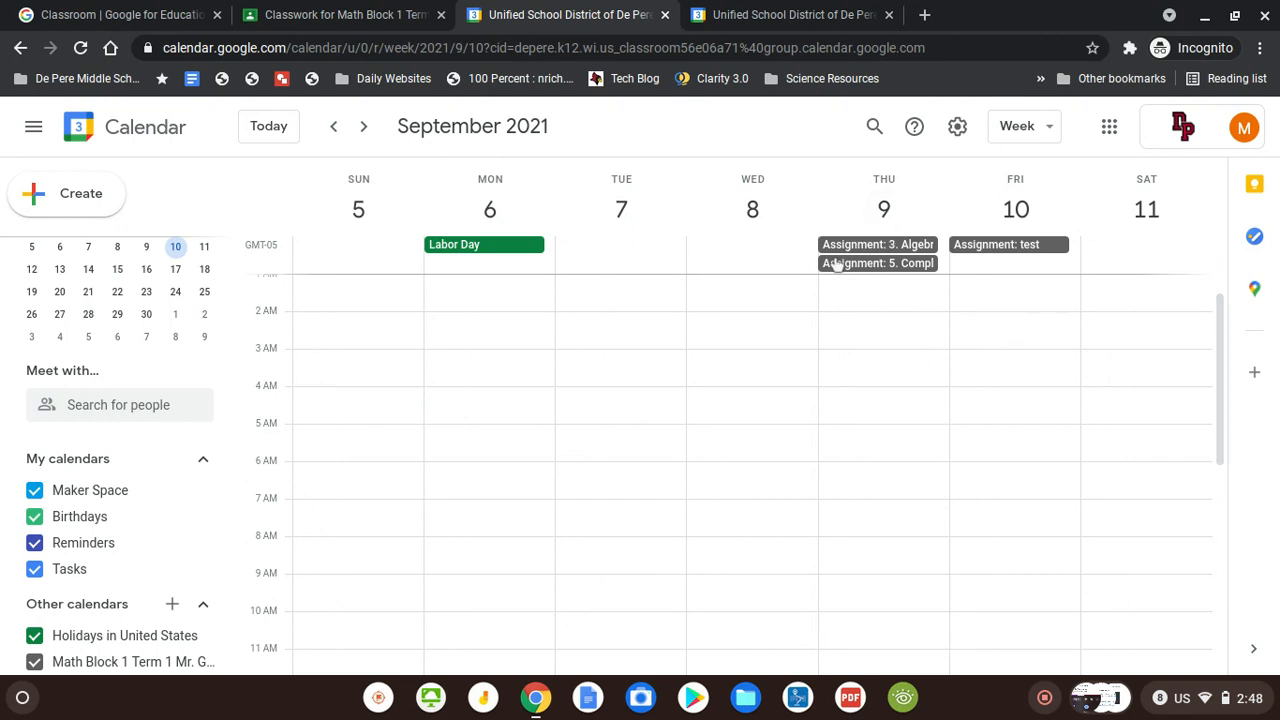
scroll(950, 467, down, 5)
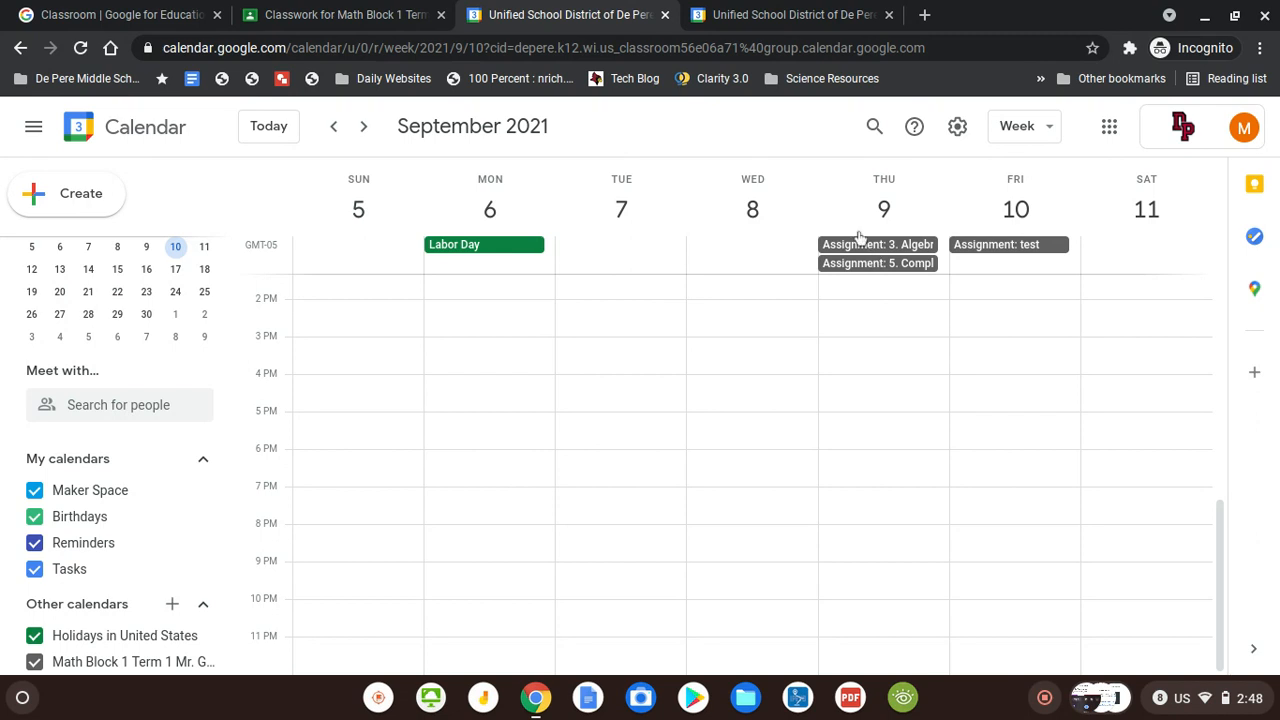
click(302, 10)
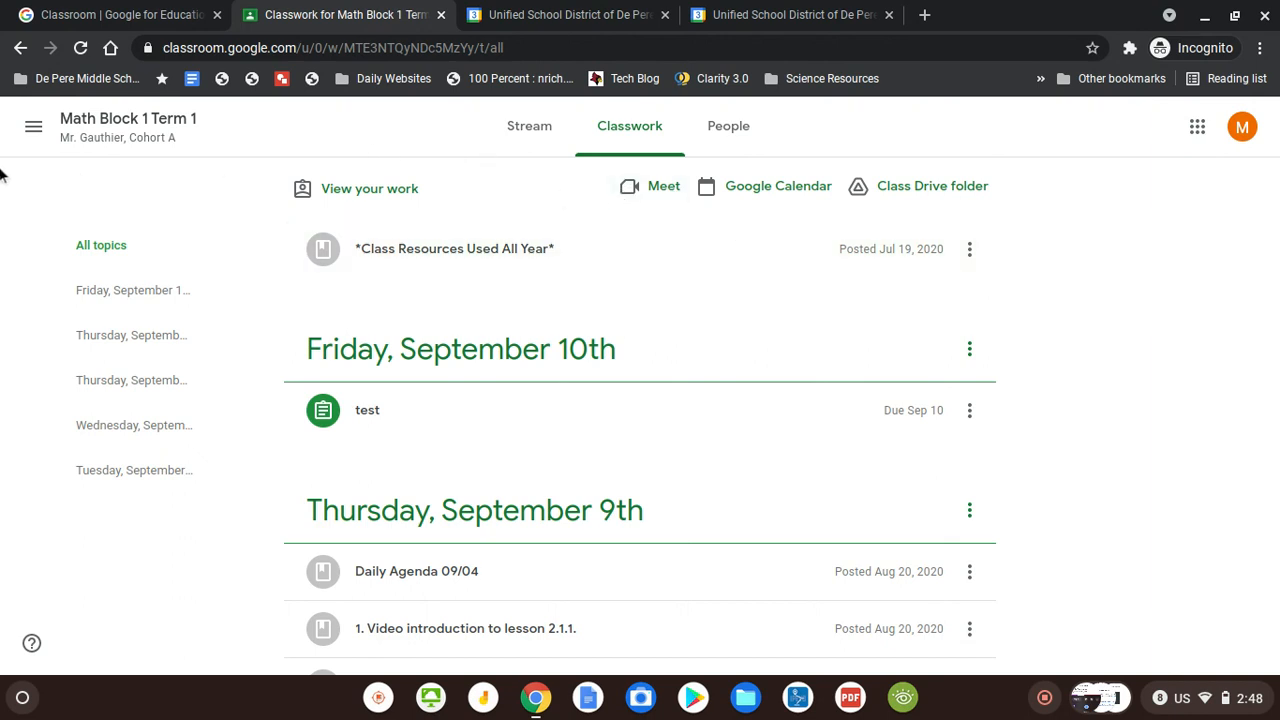
Show Classroom's own calendar with all classes displayed
click(24, 127)
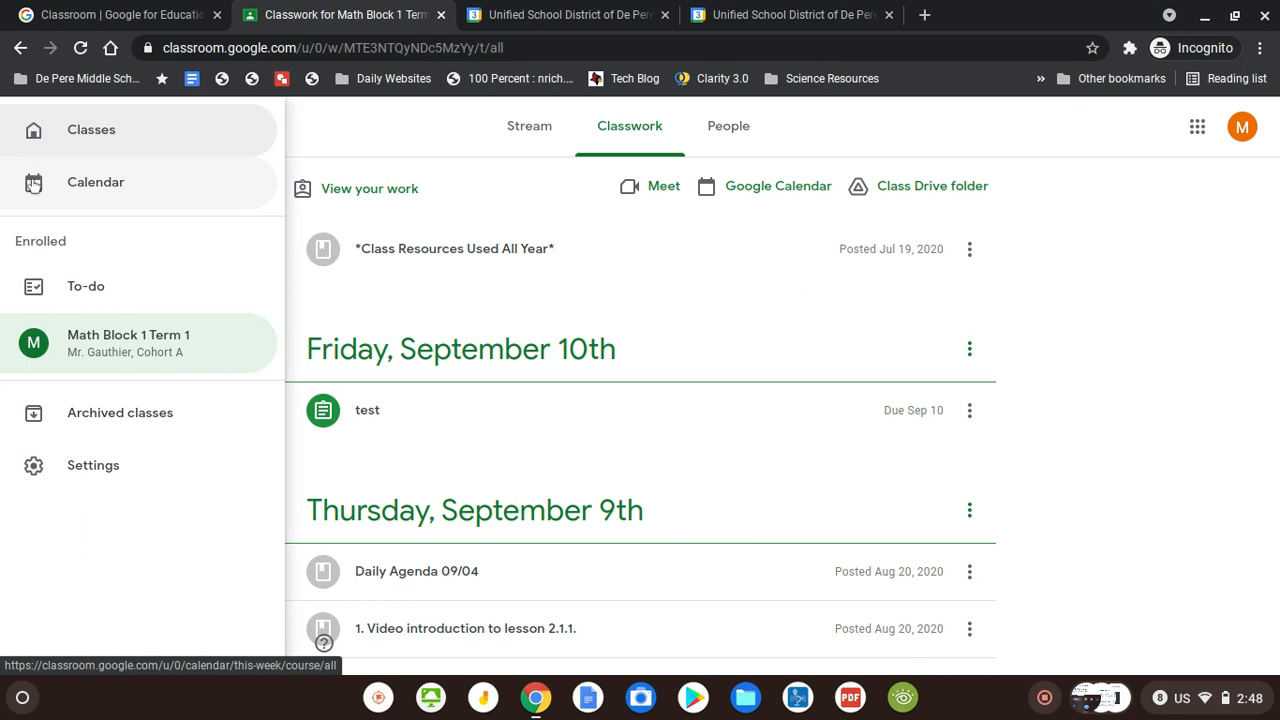
click(33, 183)
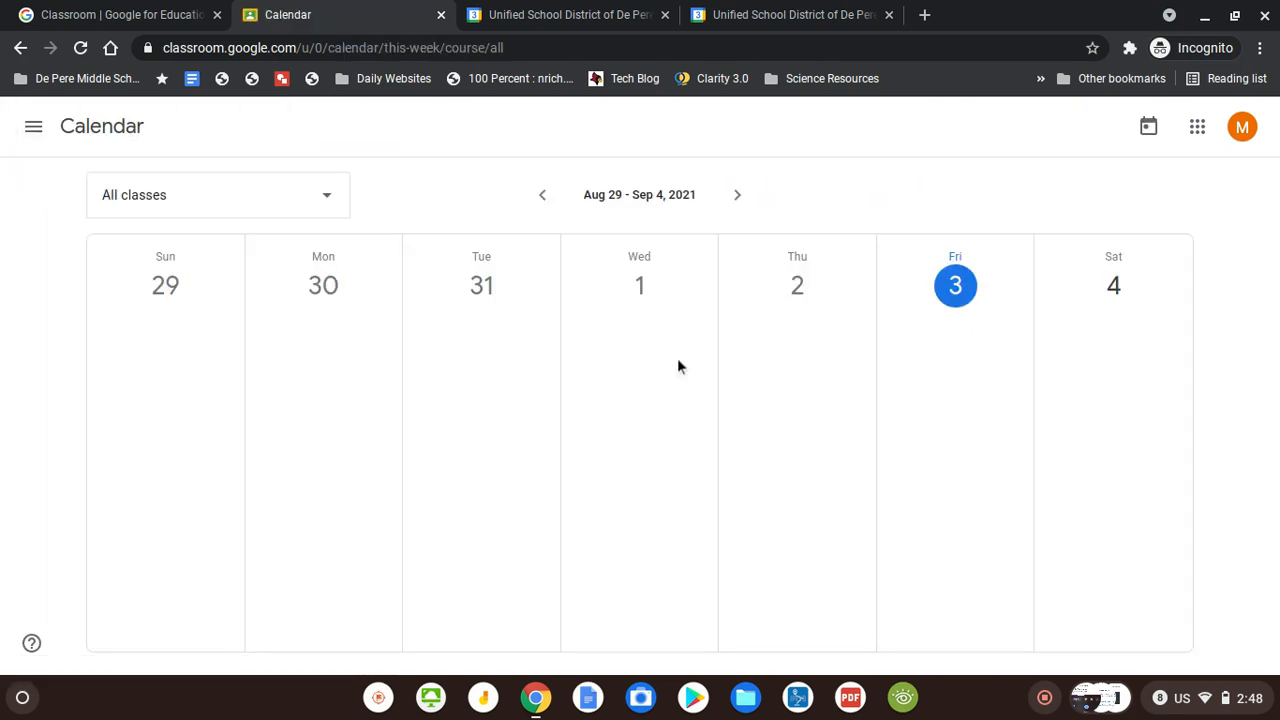
click(343, 203)
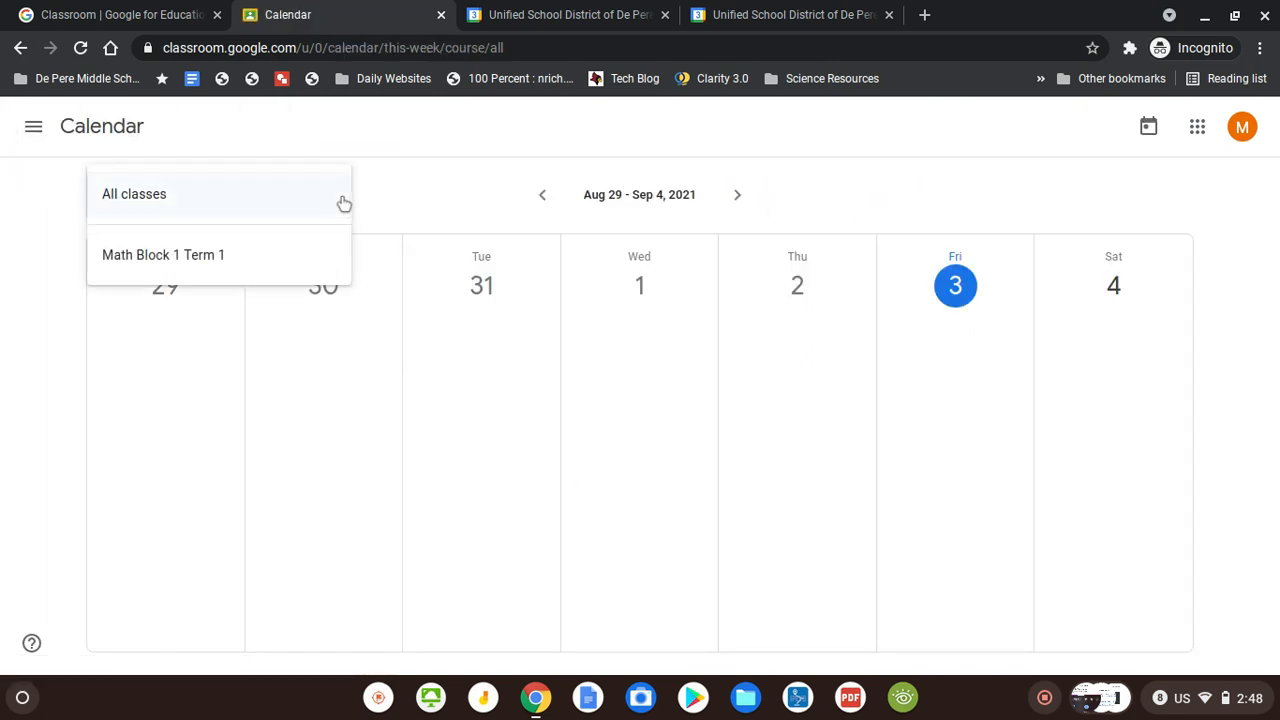
click(477, 219)
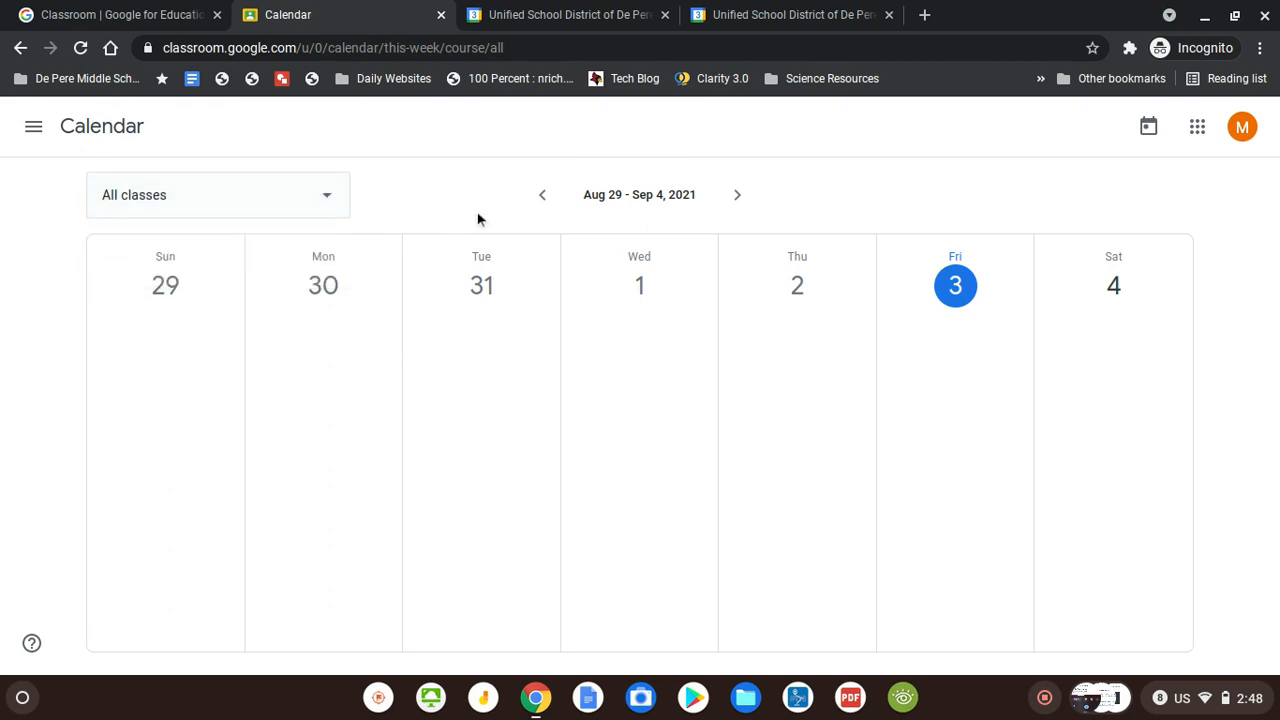
Open 3. Algebra Tile Problems from the September 5–11 week, then return to Google Calendar
click(741, 206)
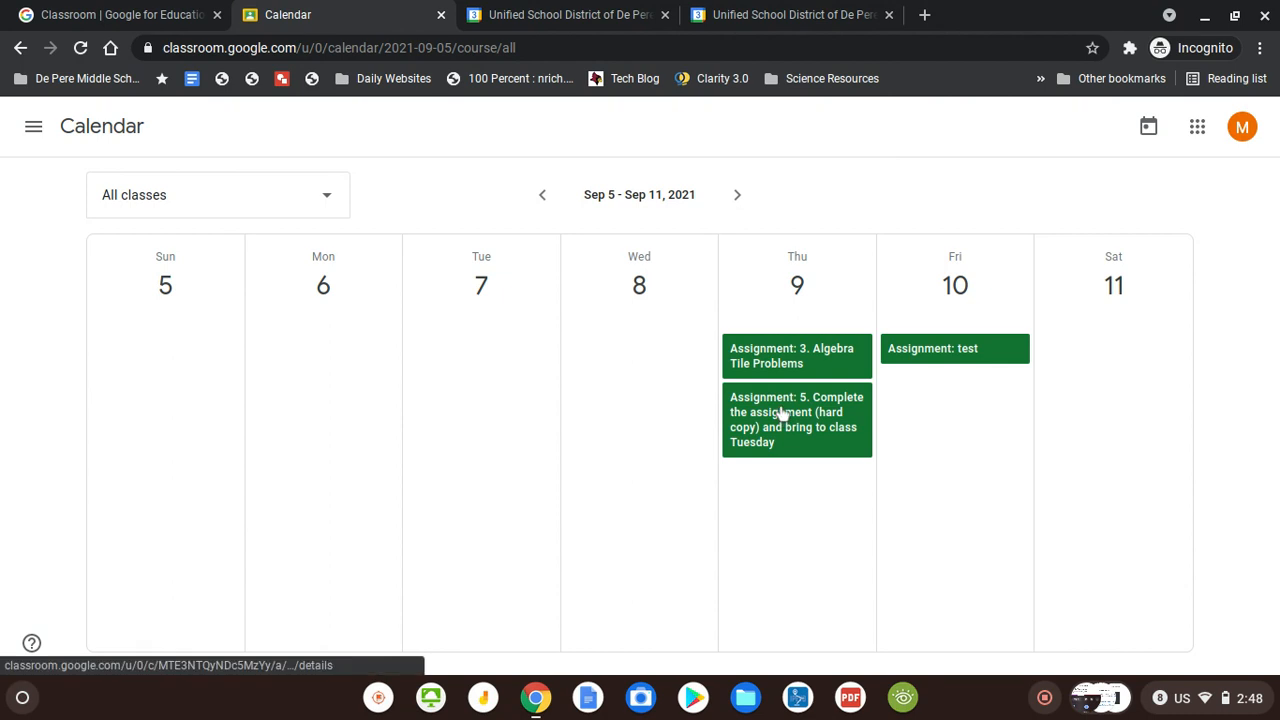
click(786, 375)
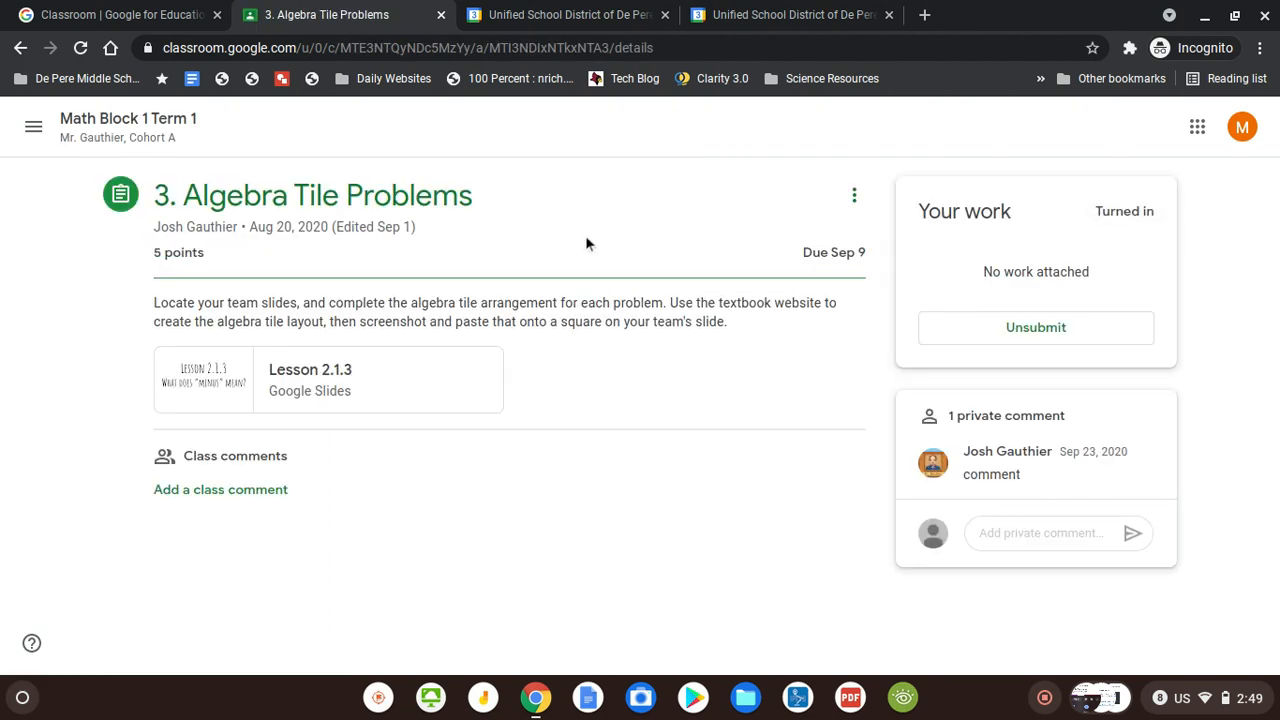
click(510, 14)
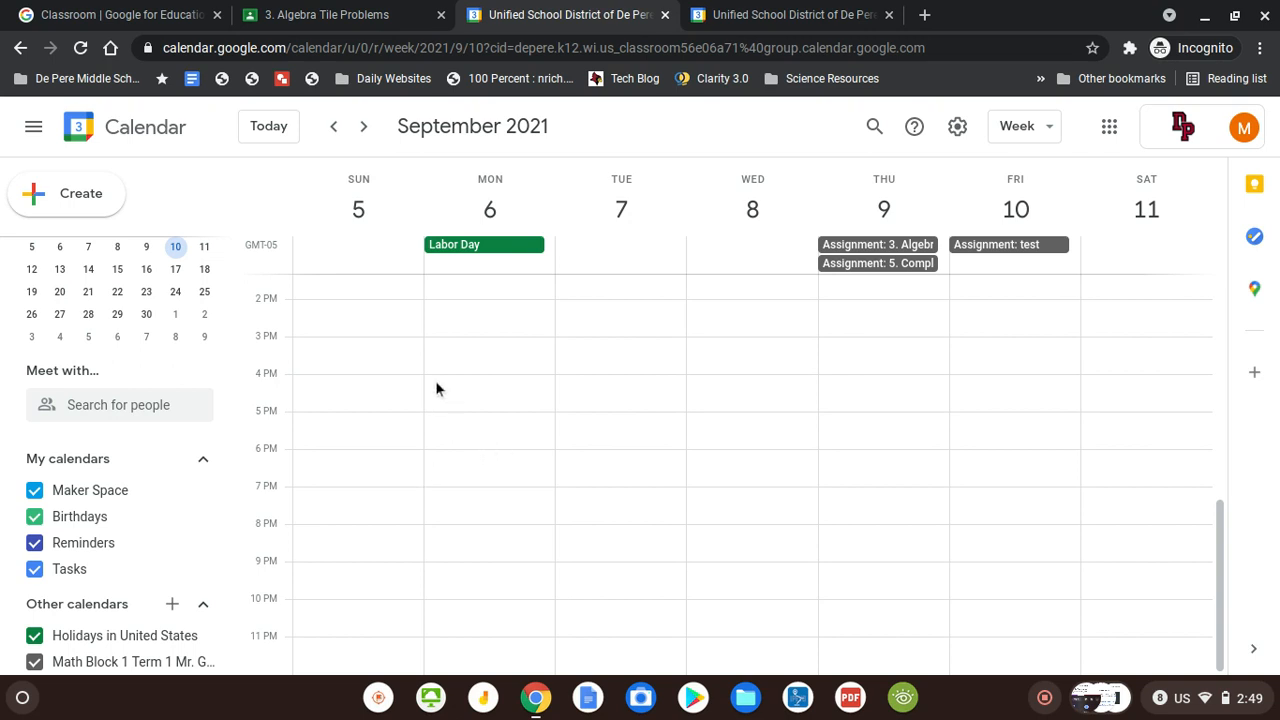
Create an 'Auditions for Play' event on Tuesday, September 7, from 3:00 to 5:00pm
scroll(628, 384, up, 2)
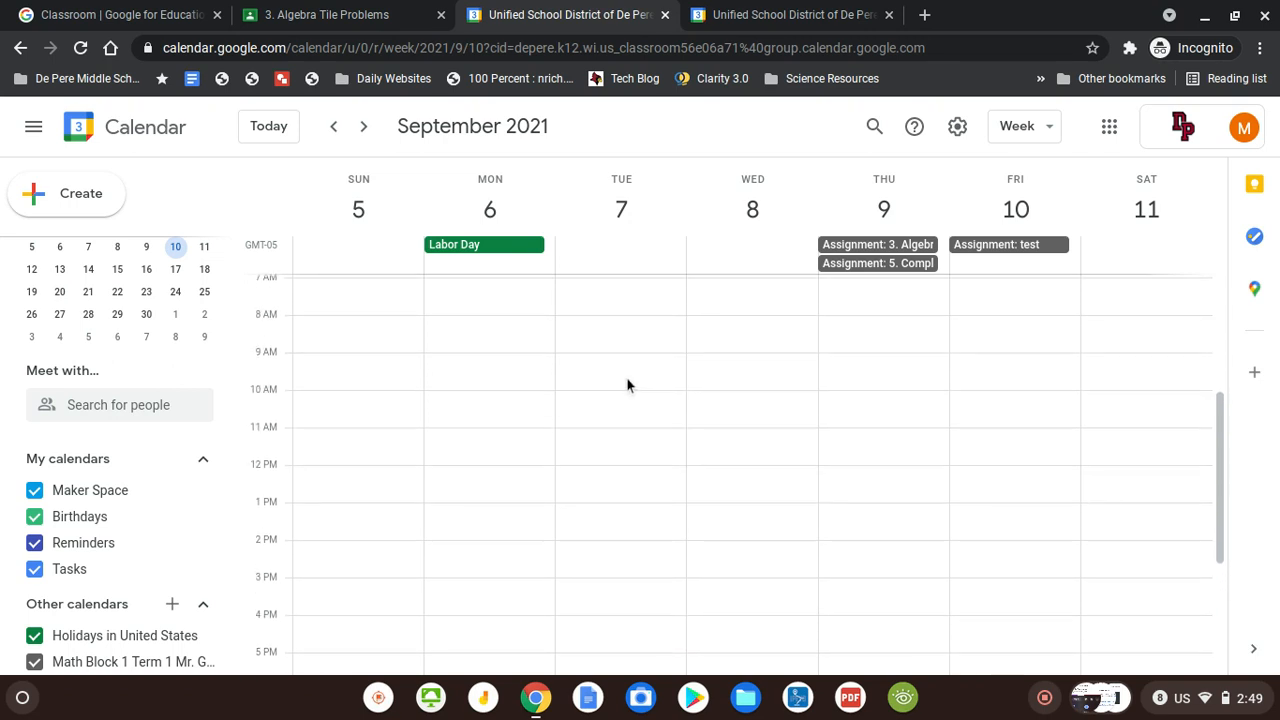
scroll(628, 385, down, 1)
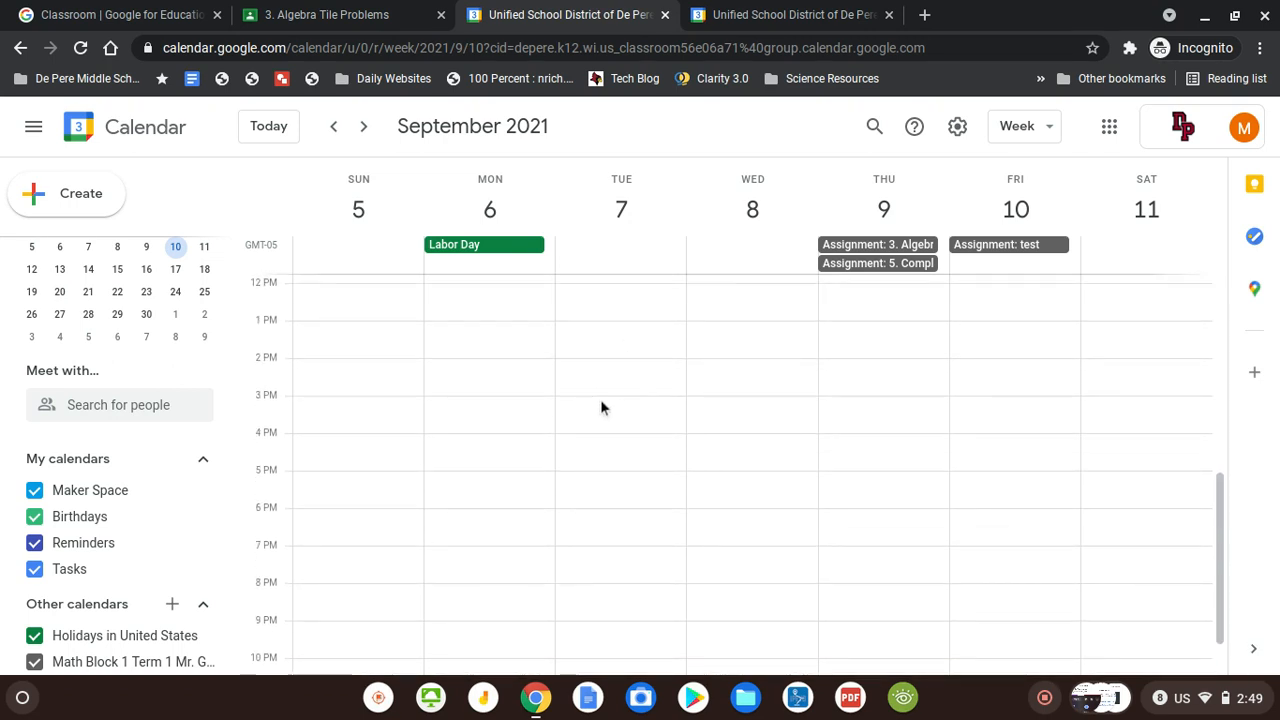
click(601, 407)
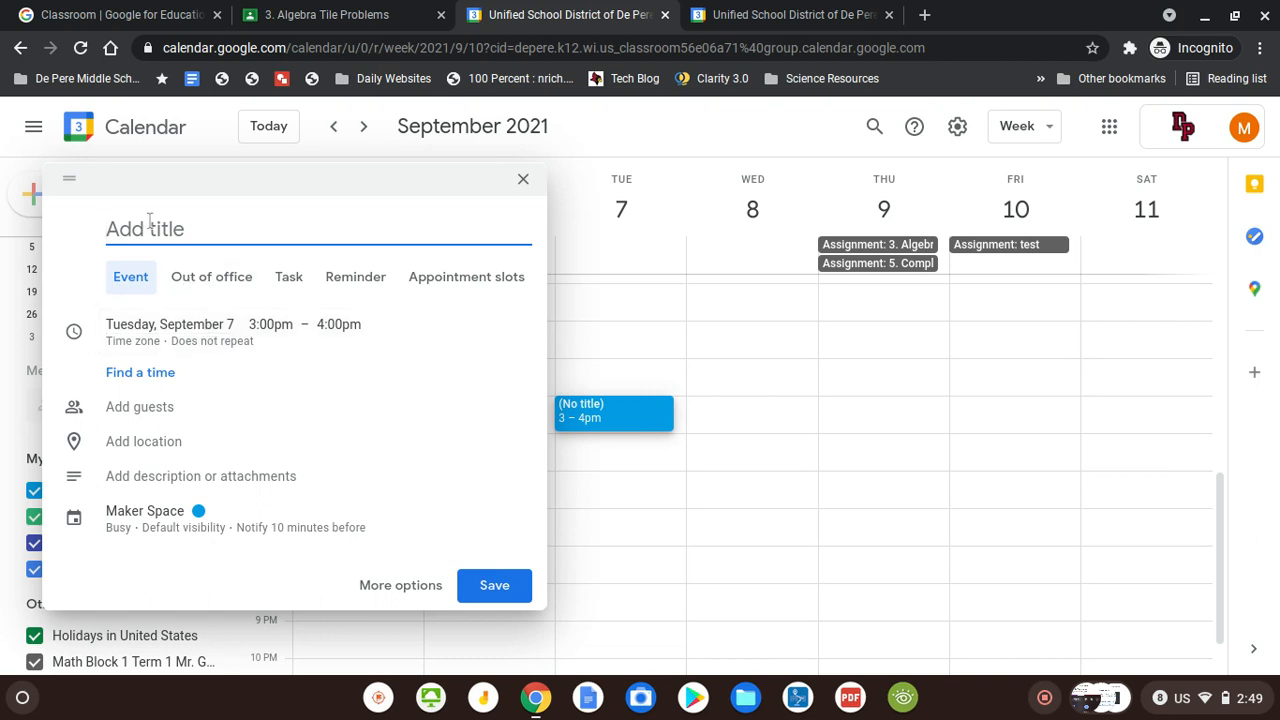
text(Auditions for Play)
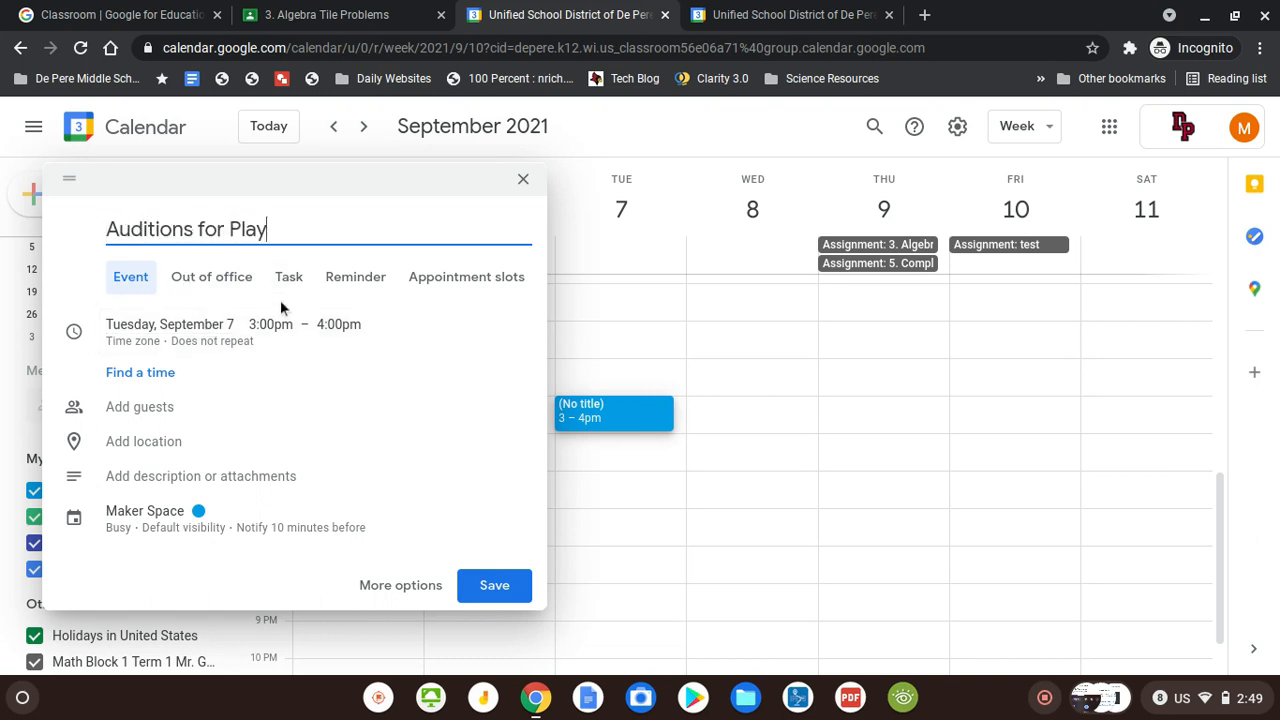
click(327, 335)
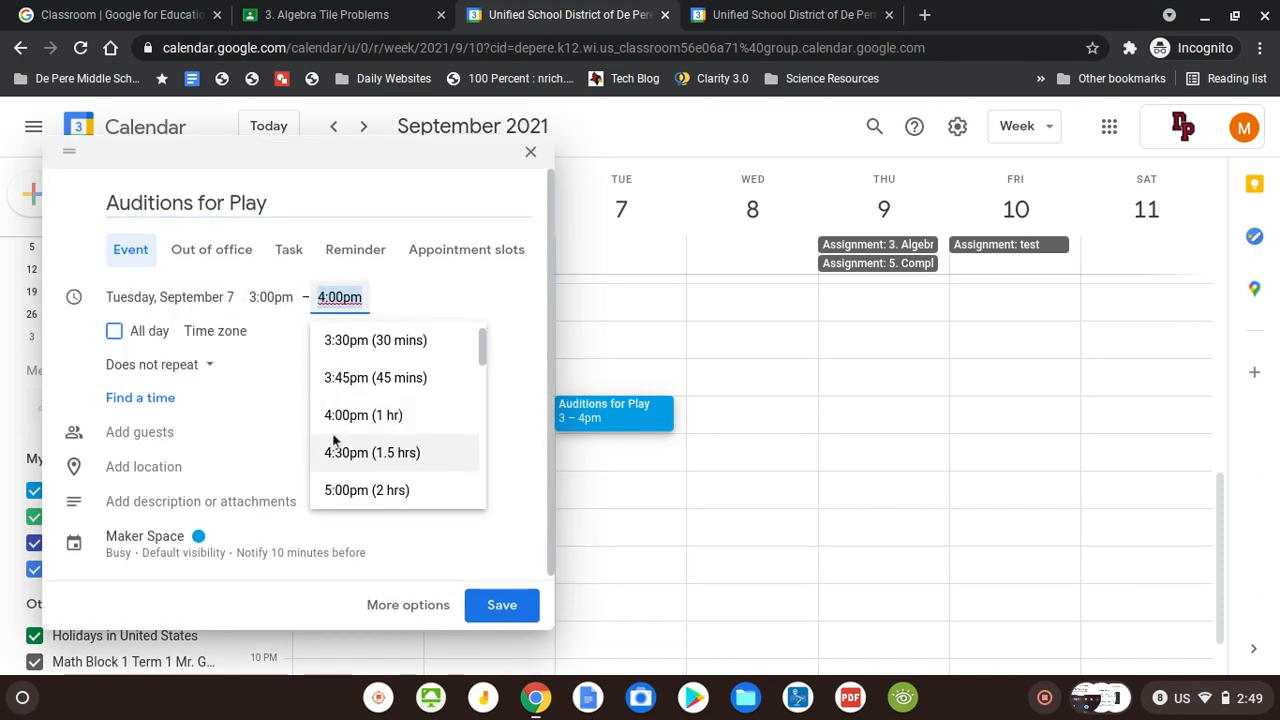
click(329, 488)
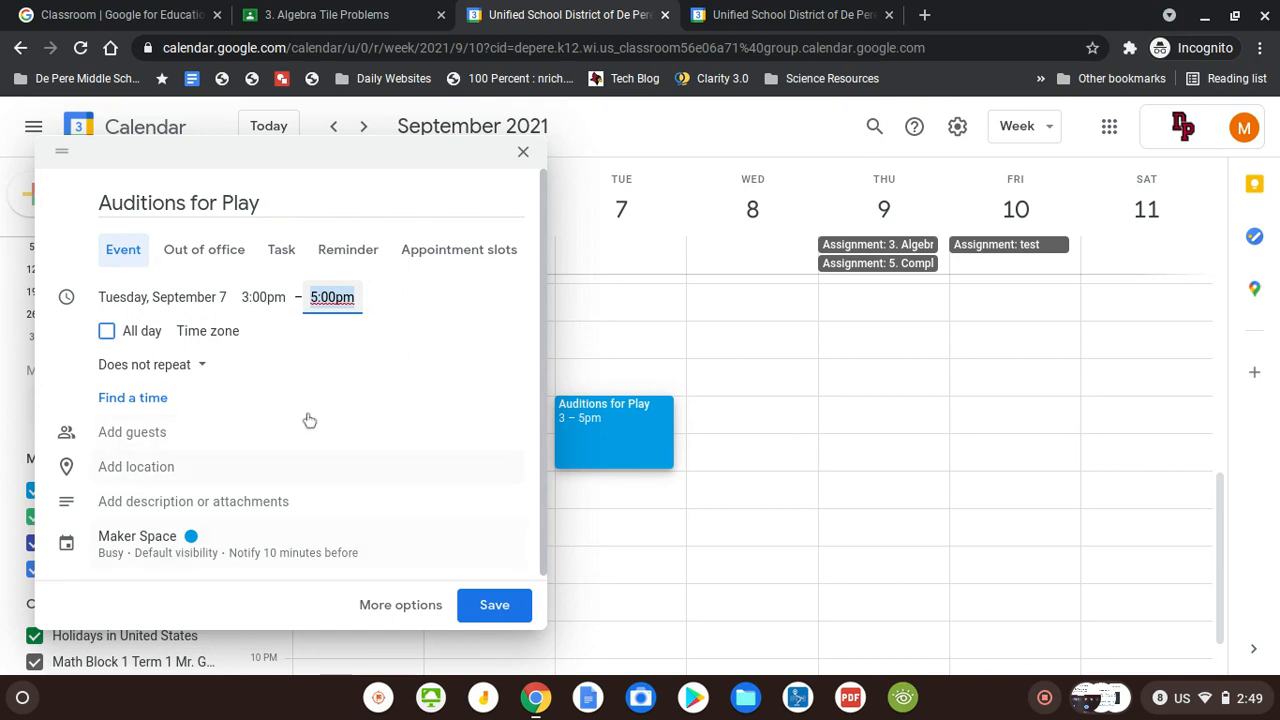
click(506, 607)
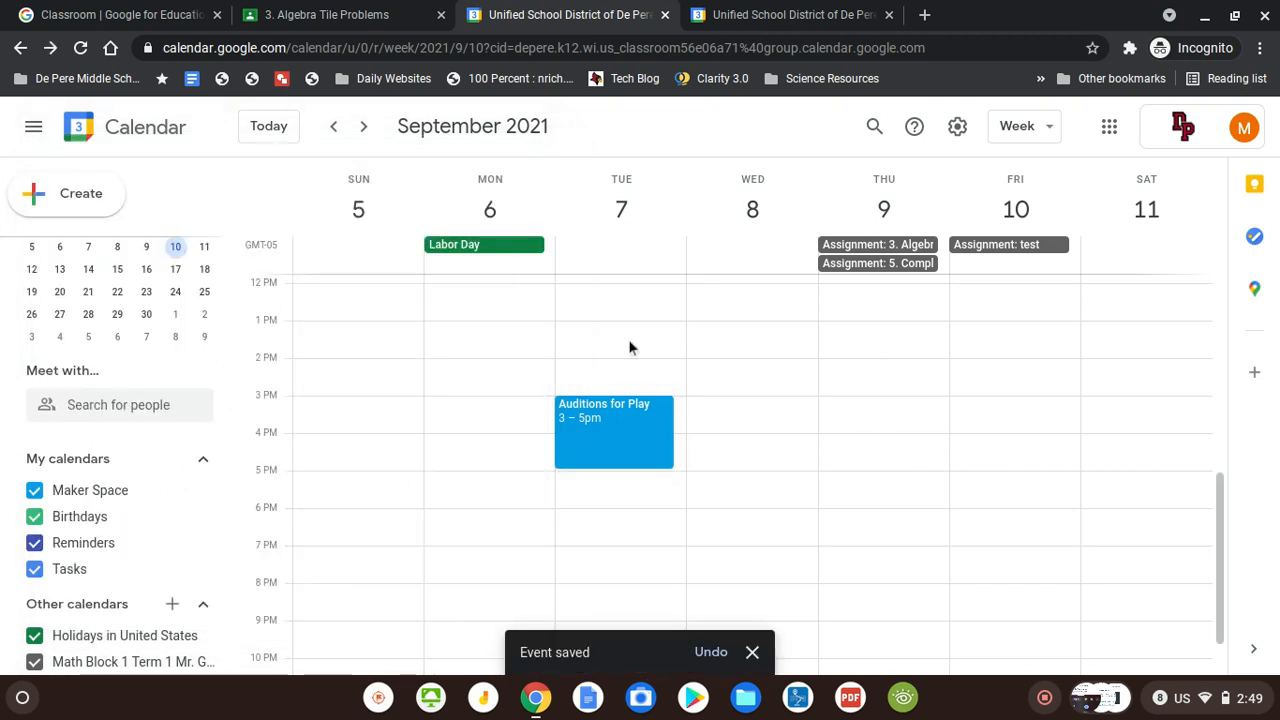
scroll(928, 400, up, 5)
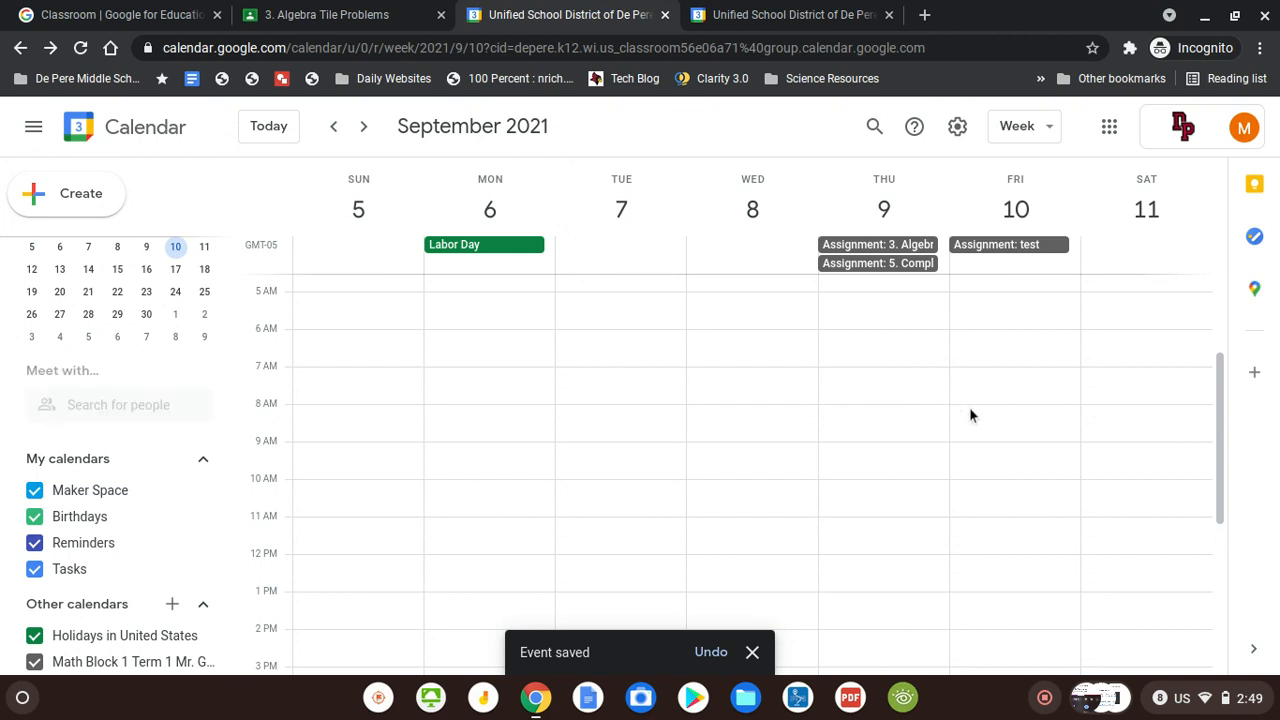
Create a Friday 8–9am 'remember to bring that thing' event repeating weekly on Friday
click(969, 407)
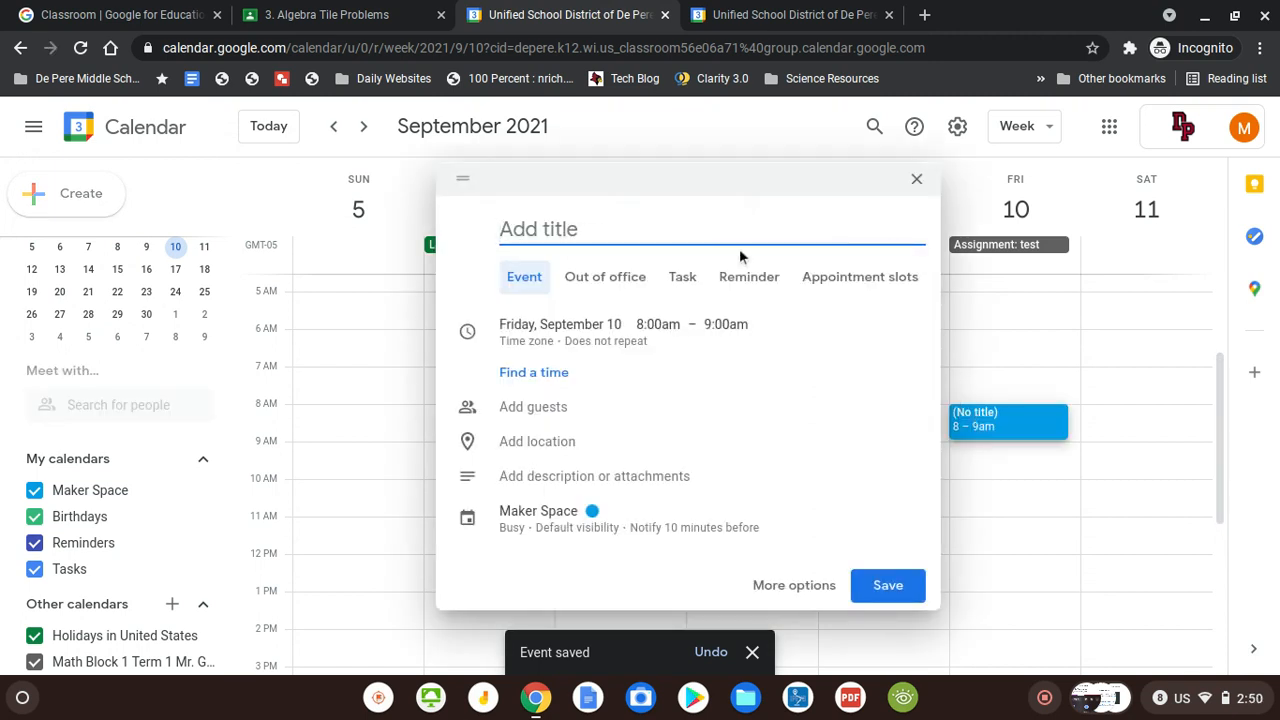
text(remm)
key(BackSpace)
text(ember )
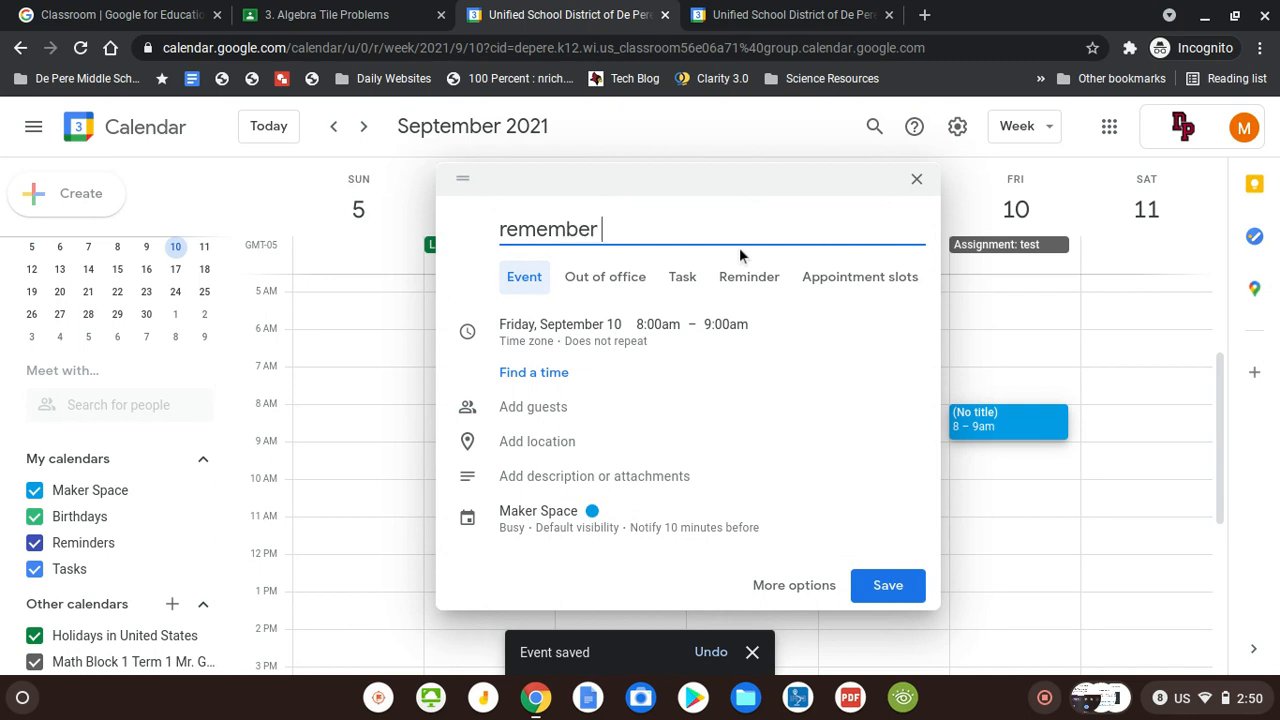
text(to bring that thing)
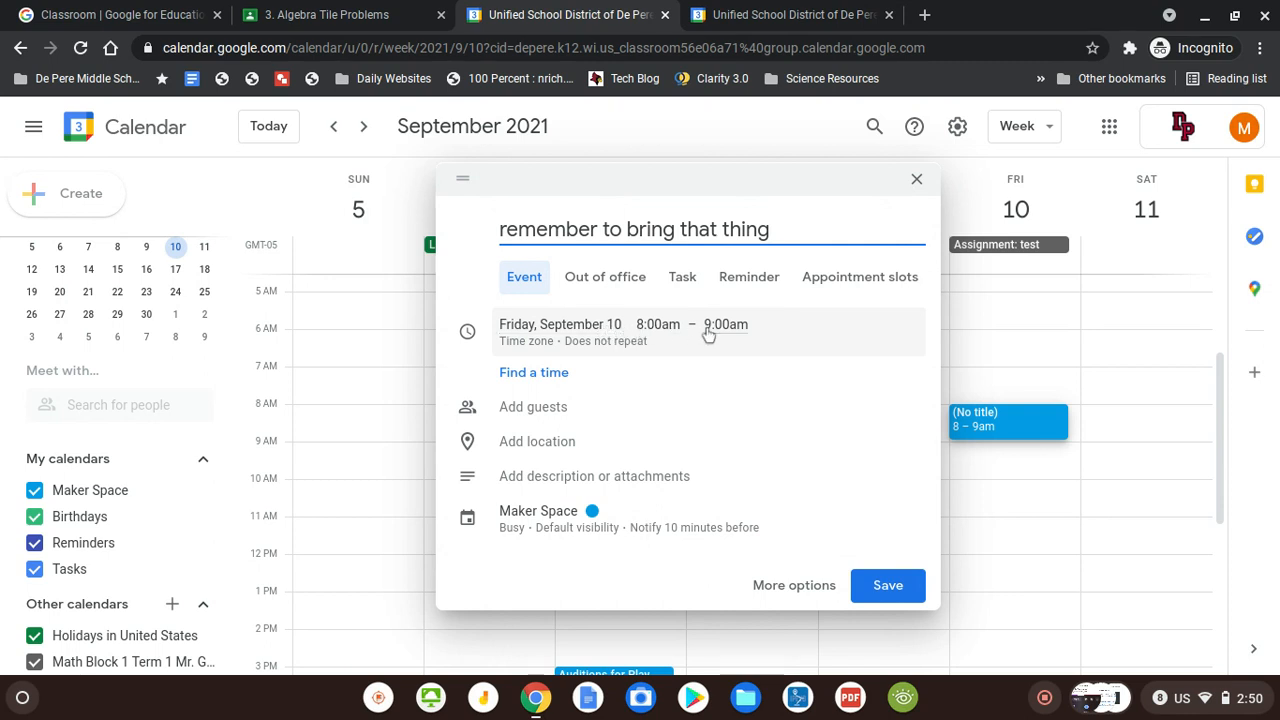
click(584, 352)
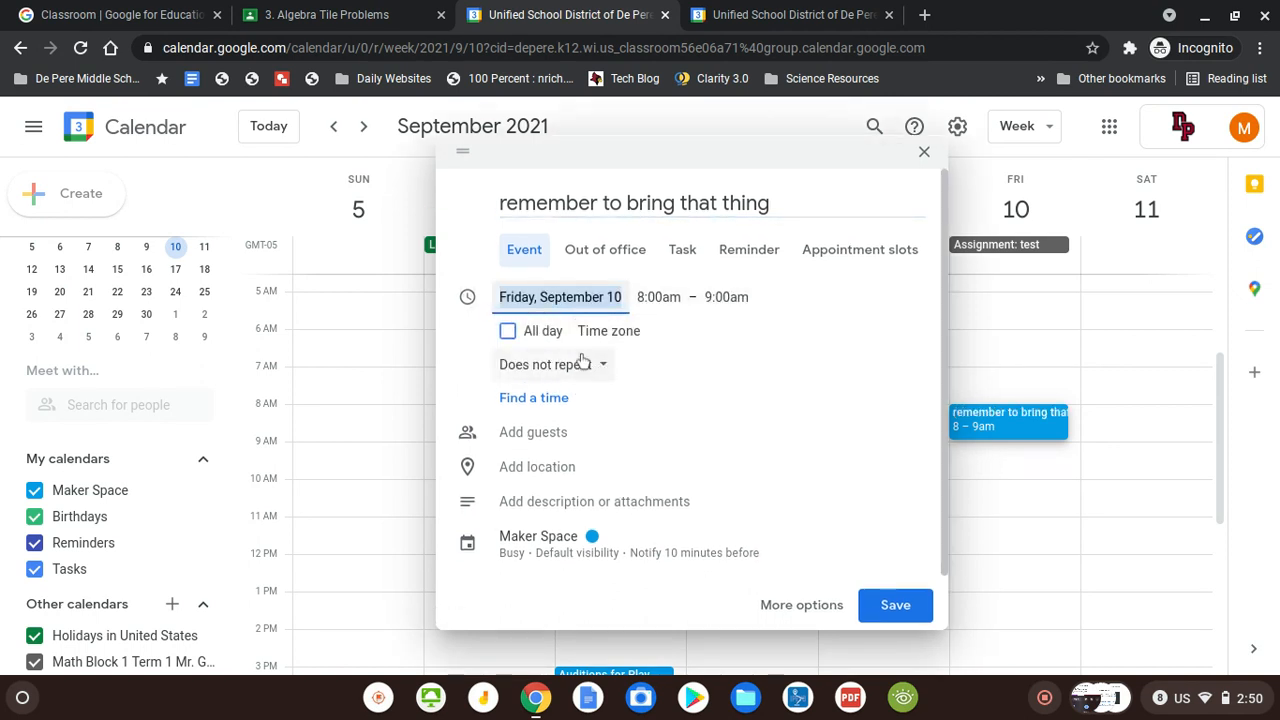
click(528, 364)
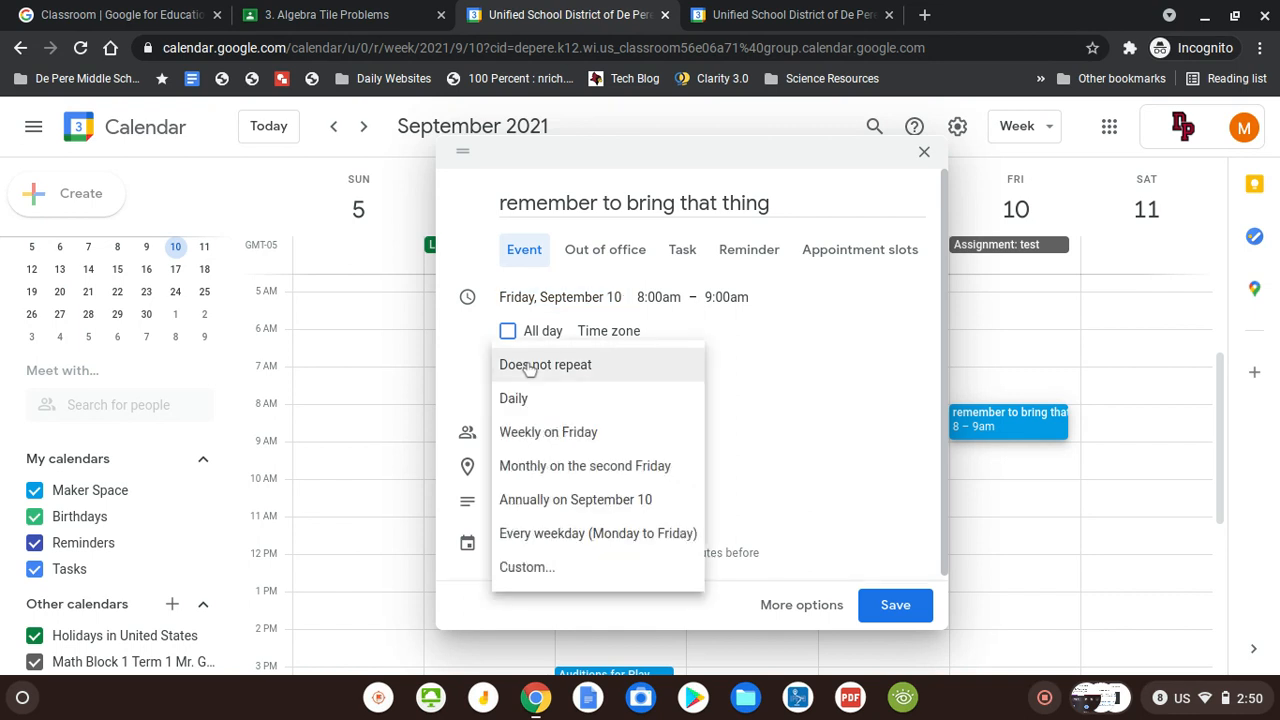
click(528, 430)
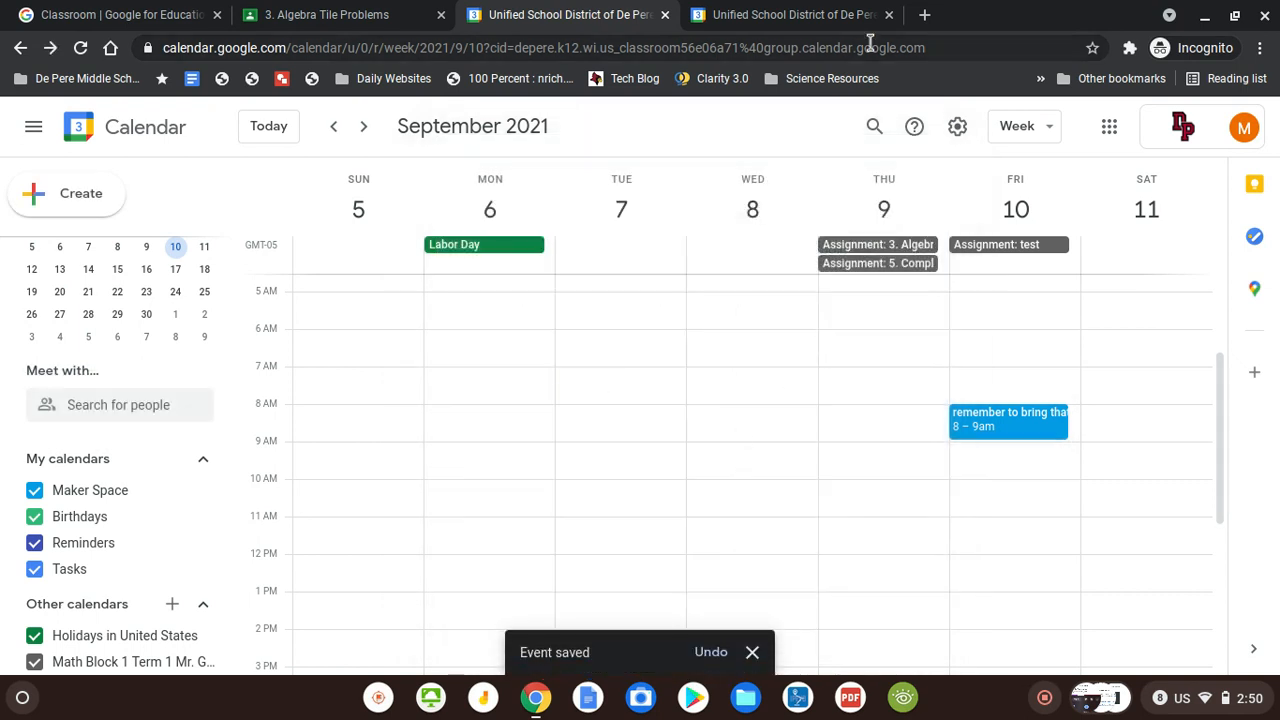
click(360, 134)
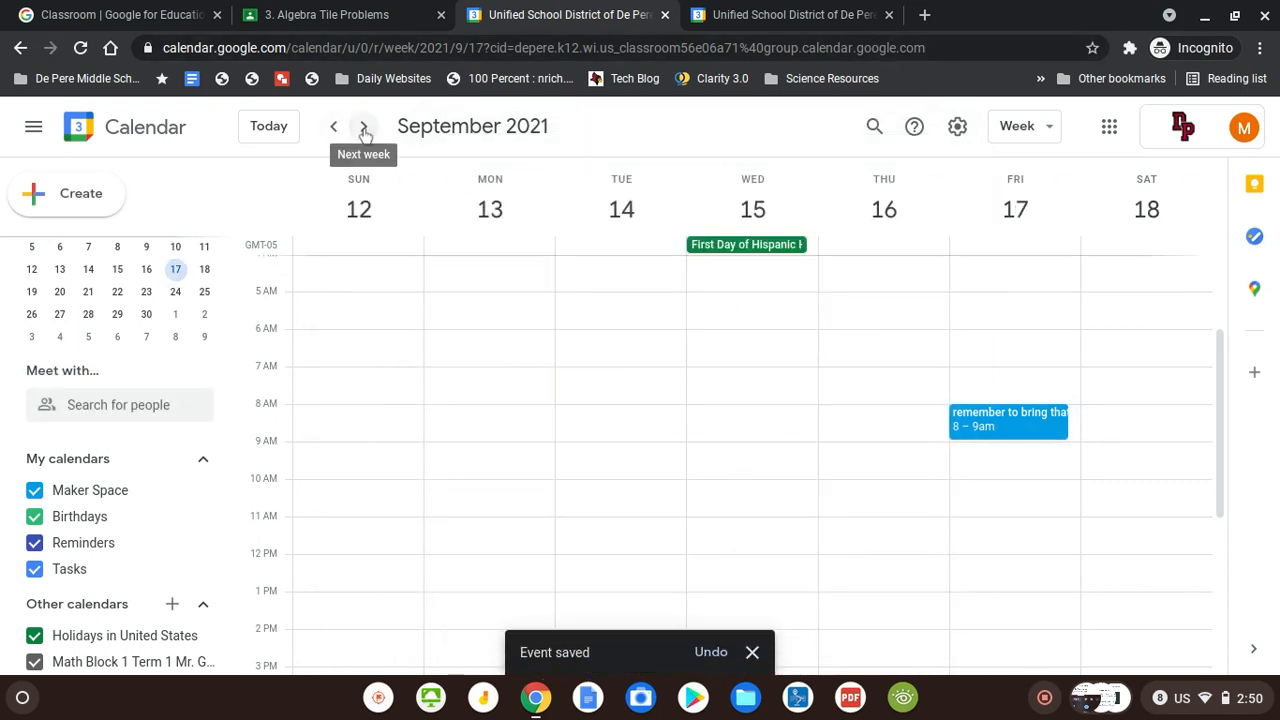
click(365, 134)
click(364, 131)
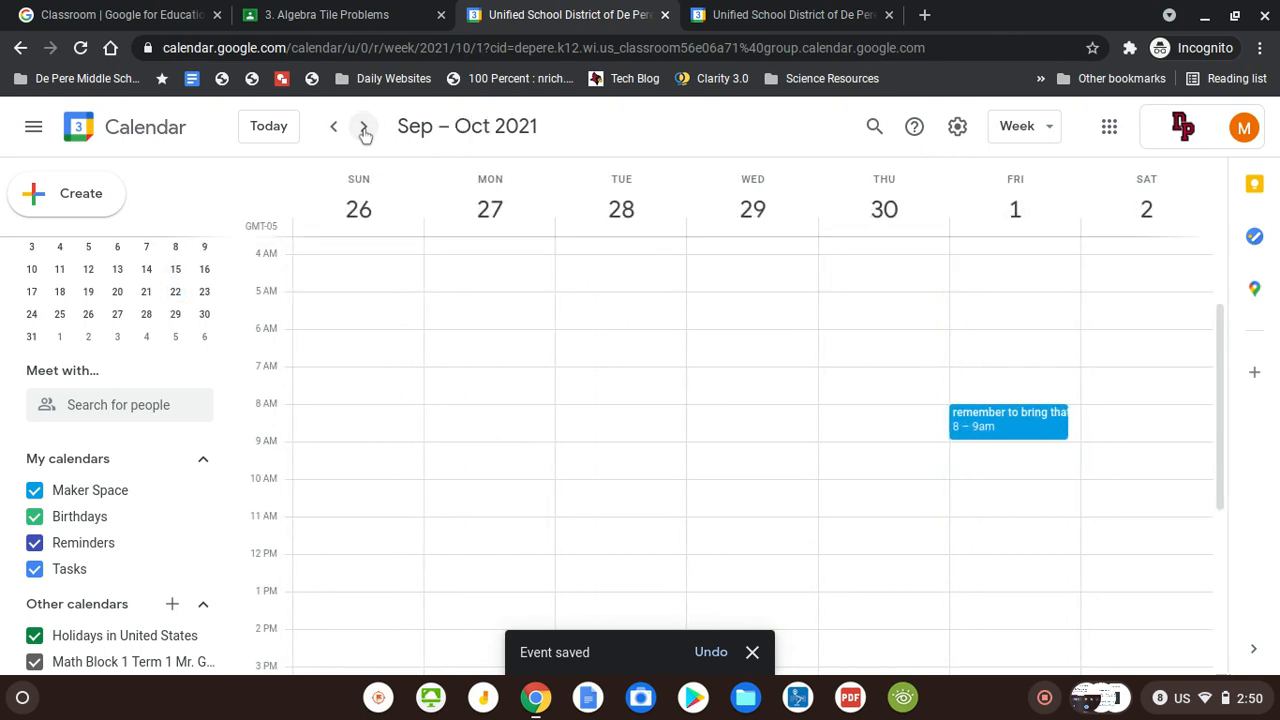
click(268, 127)
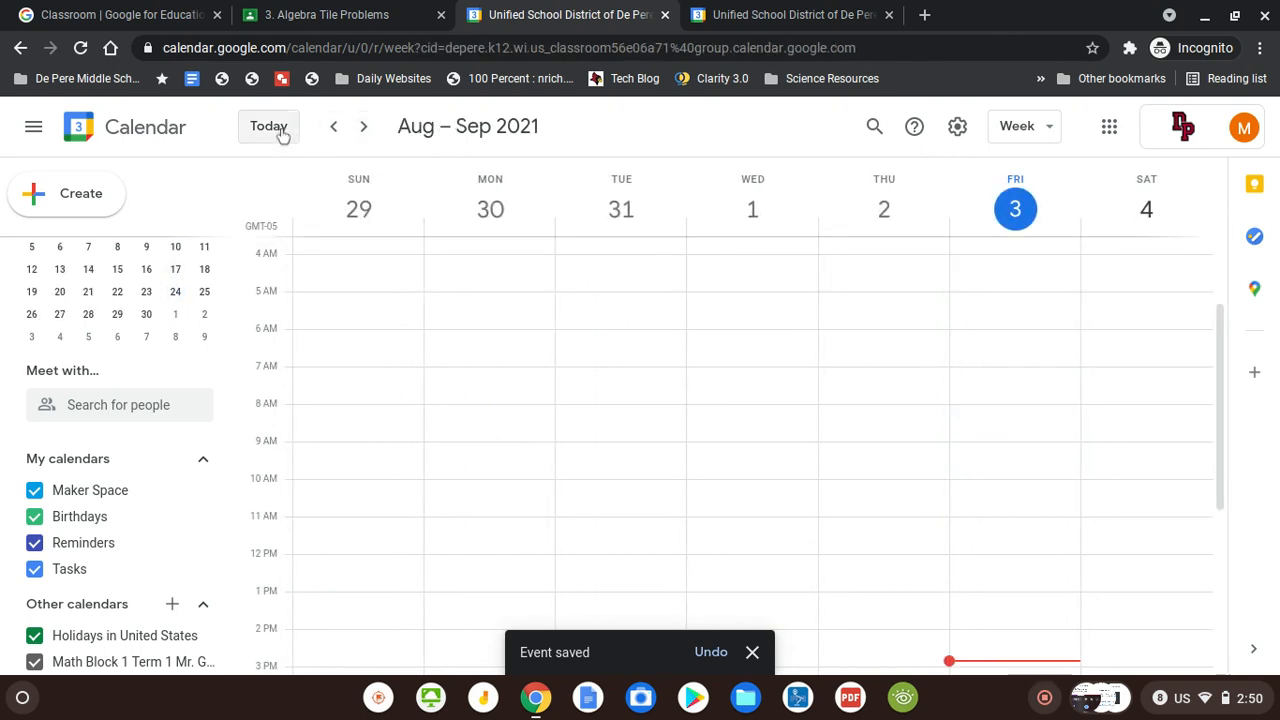
click(364, 127)
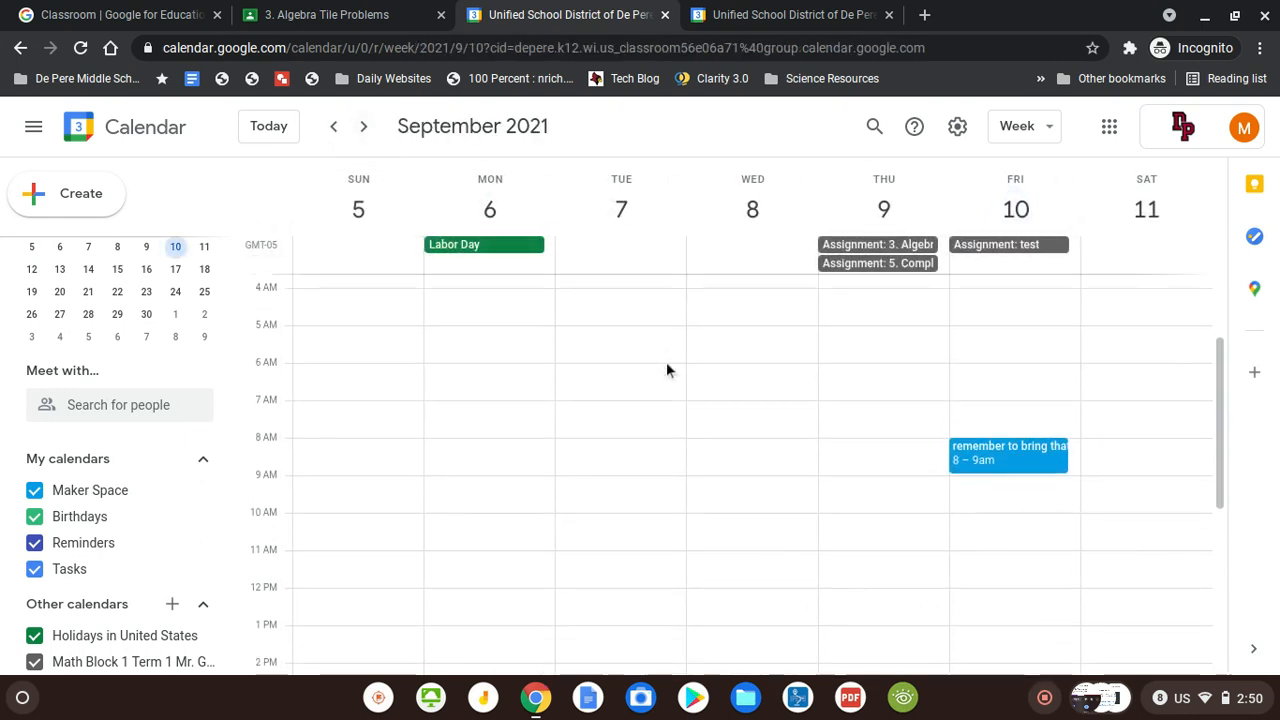
scroll(782, 398, down, 2)
scroll(784, 404, down, 2)
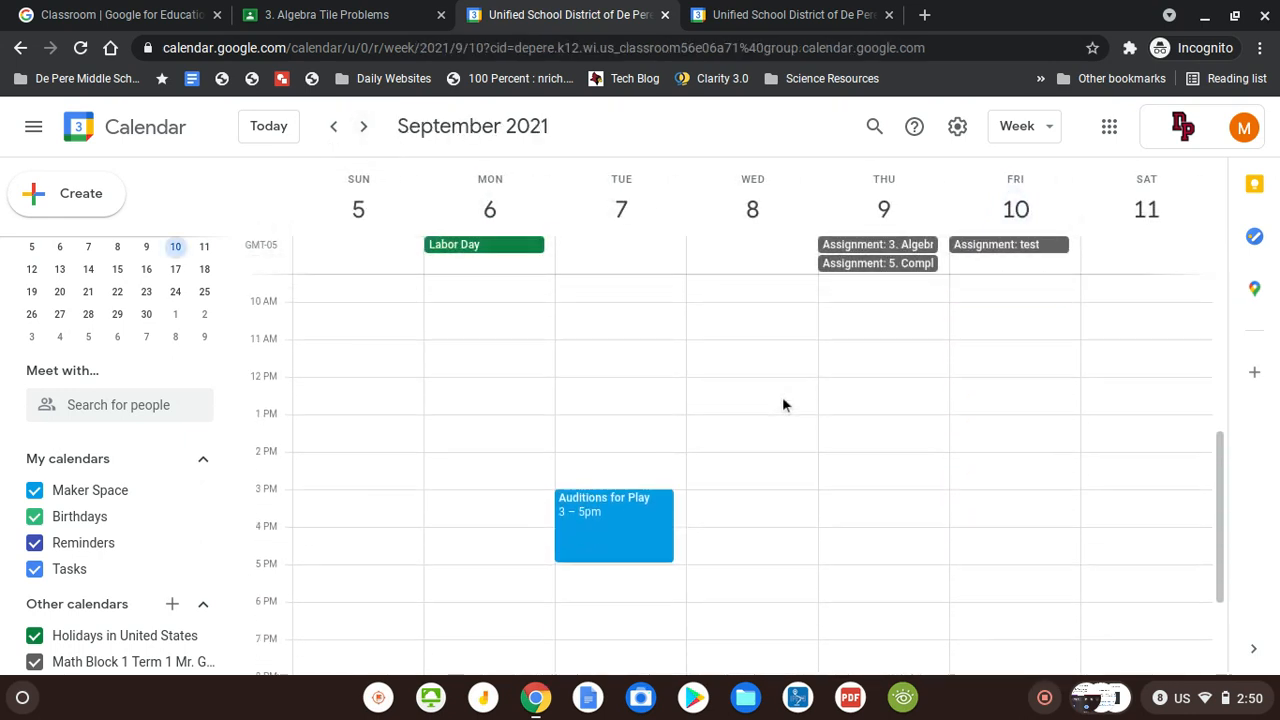
Start a 'Lunch' event on Thursday, September 9, 12–1pm, in the full details editor
click(843, 388)
text(Lunch)
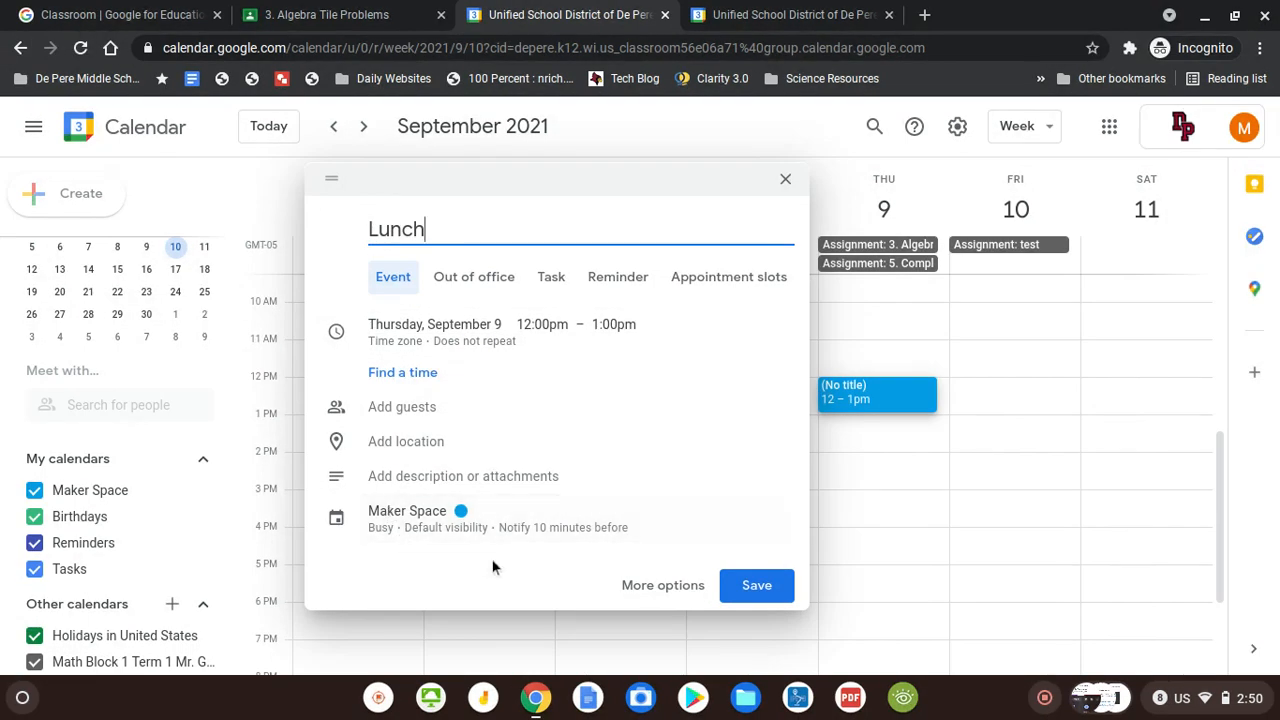
click(645, 587)
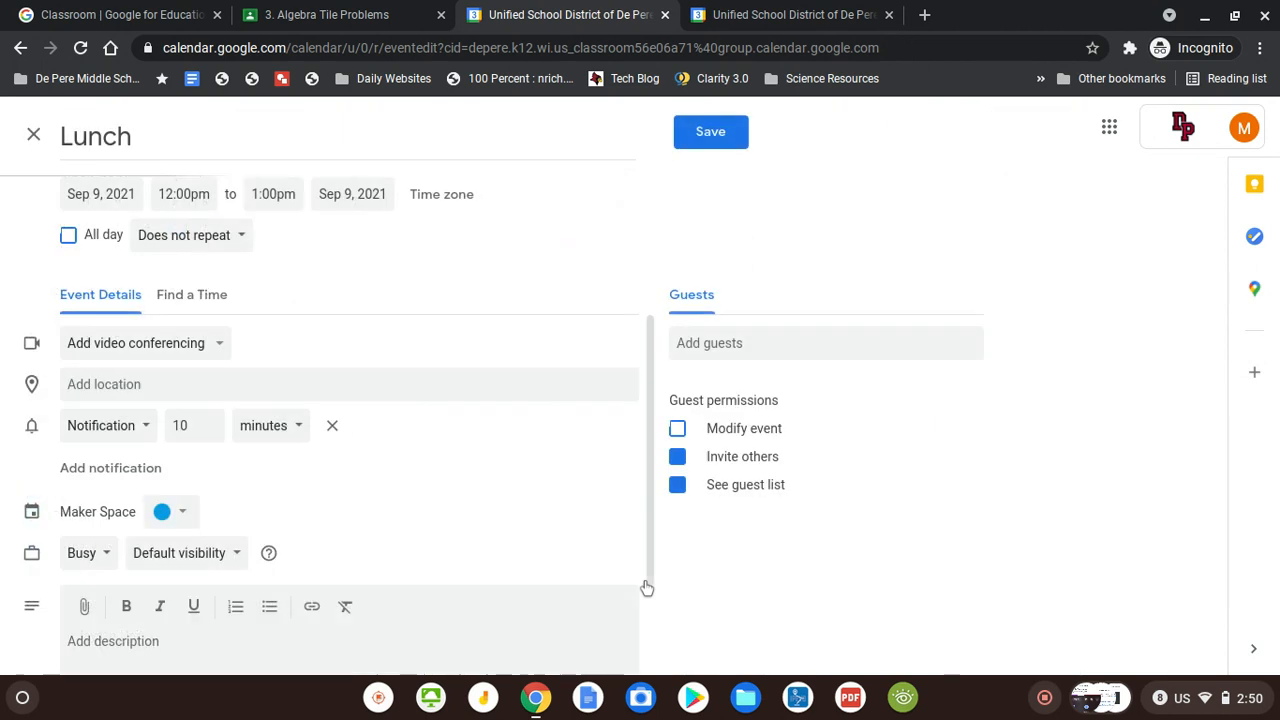
scroll(355, 396, down, 2)
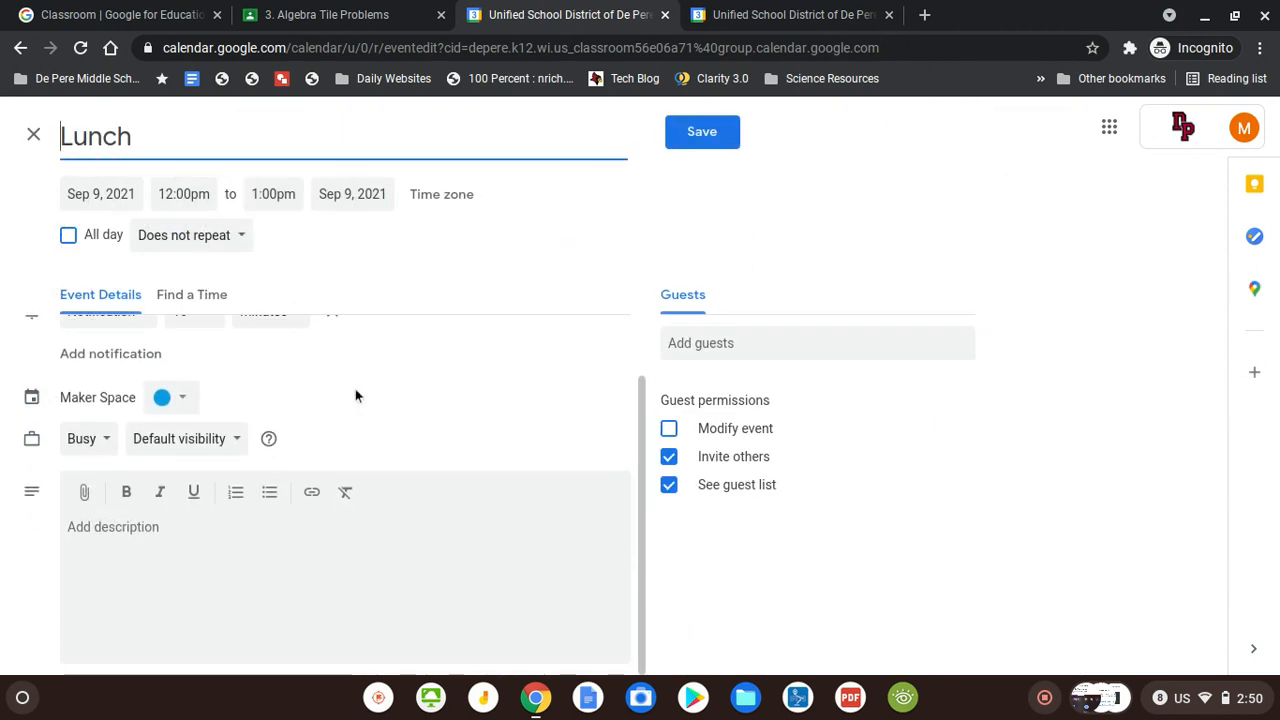
scroll(394, 508, up, 2)
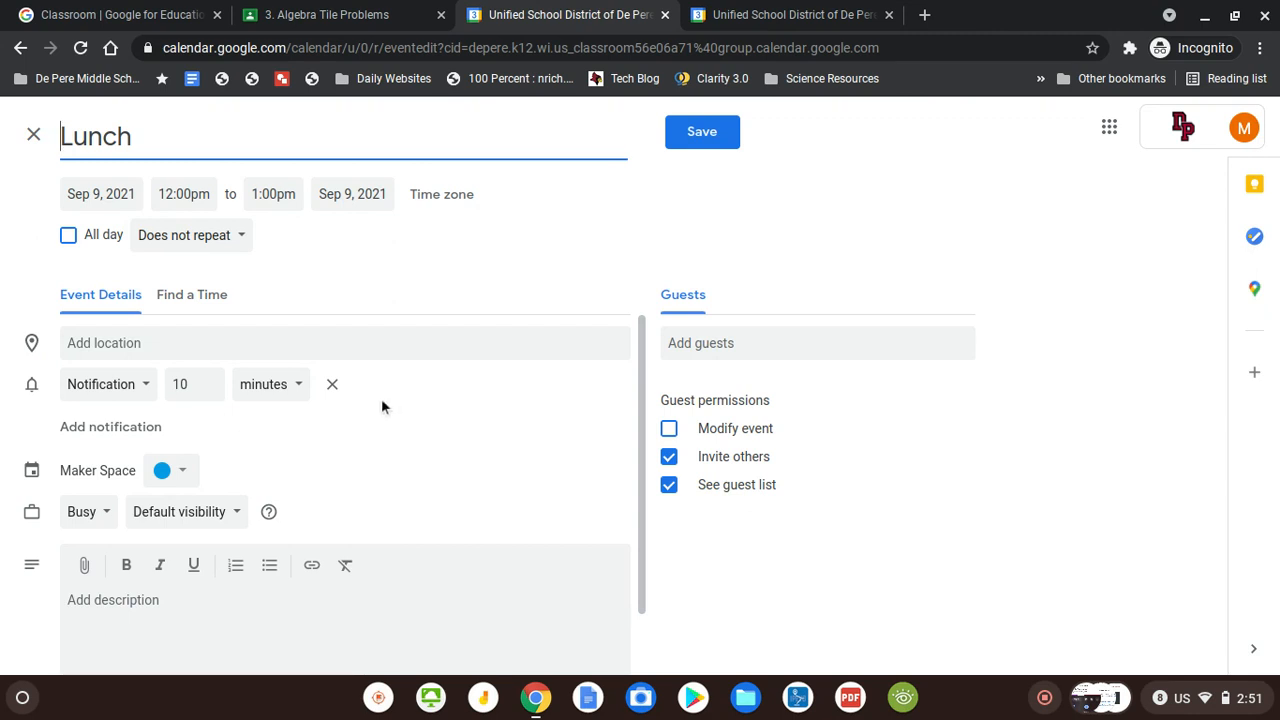
Change the Lunch event's notification to an email 10 days before, then save it
click(152, 392)
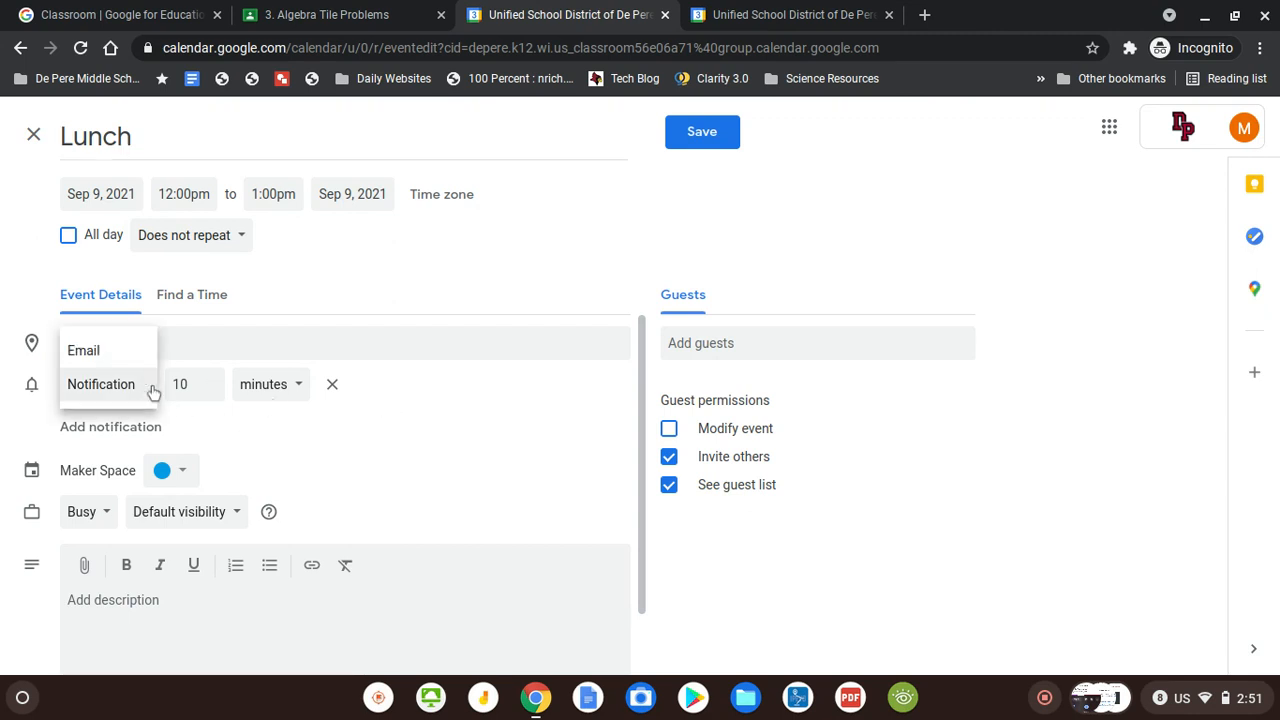
click(126, 362)
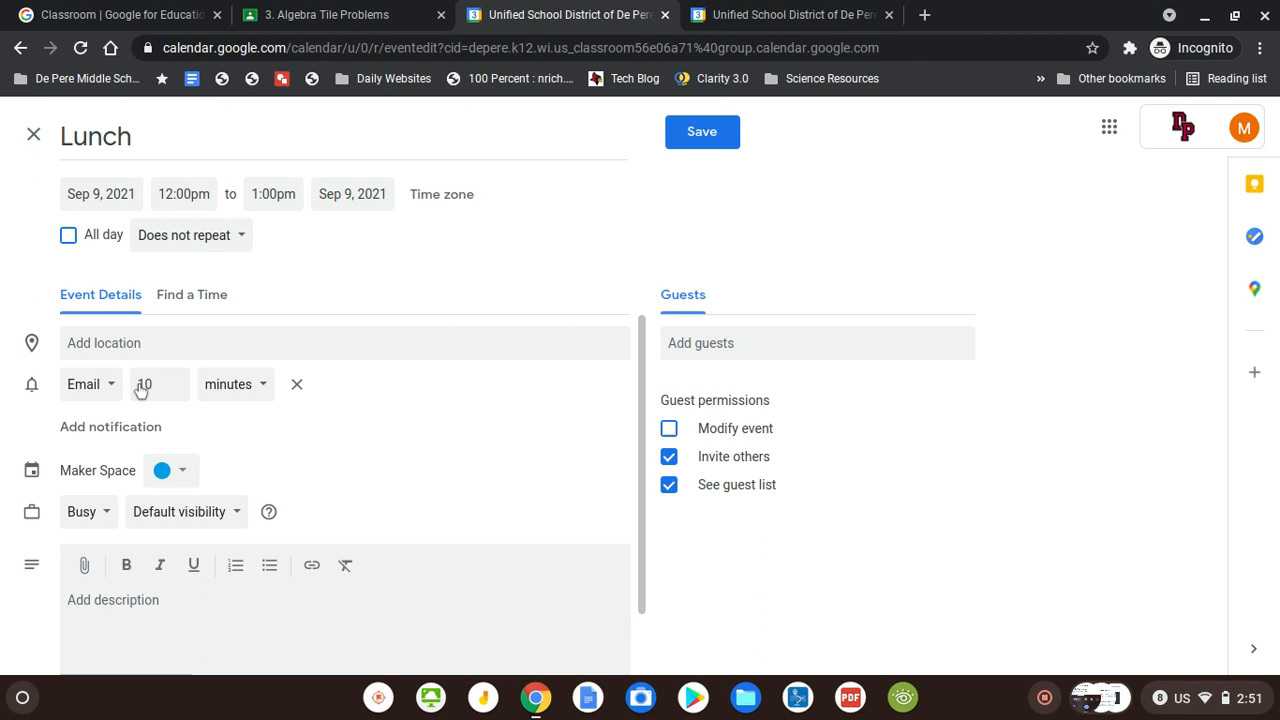
click(220, 392)
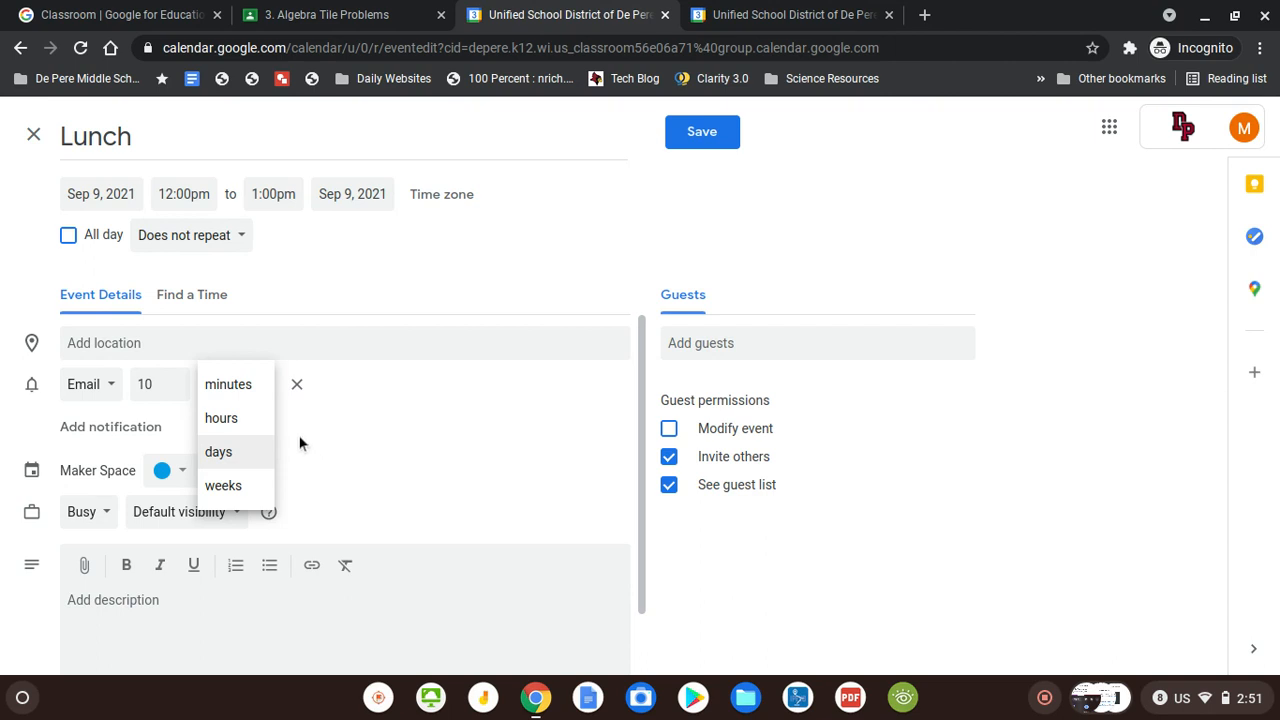
click(265, 388)
click(262, 389)
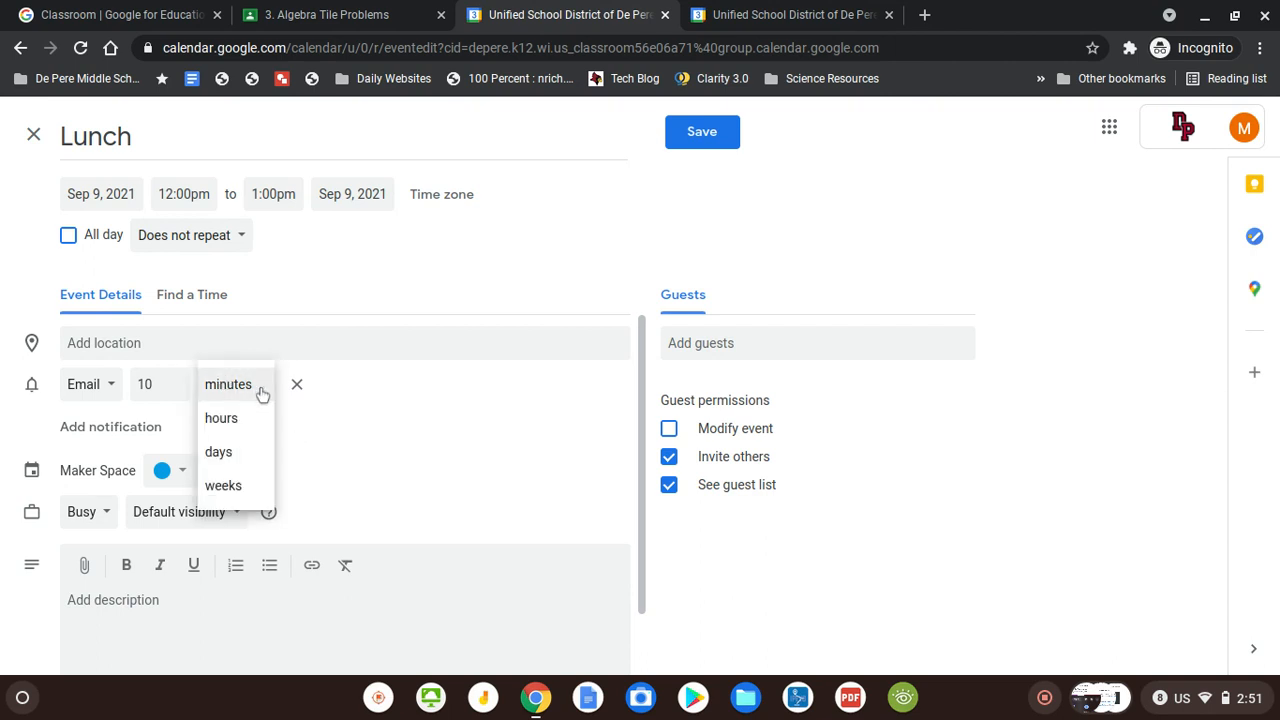
click(248, 442)
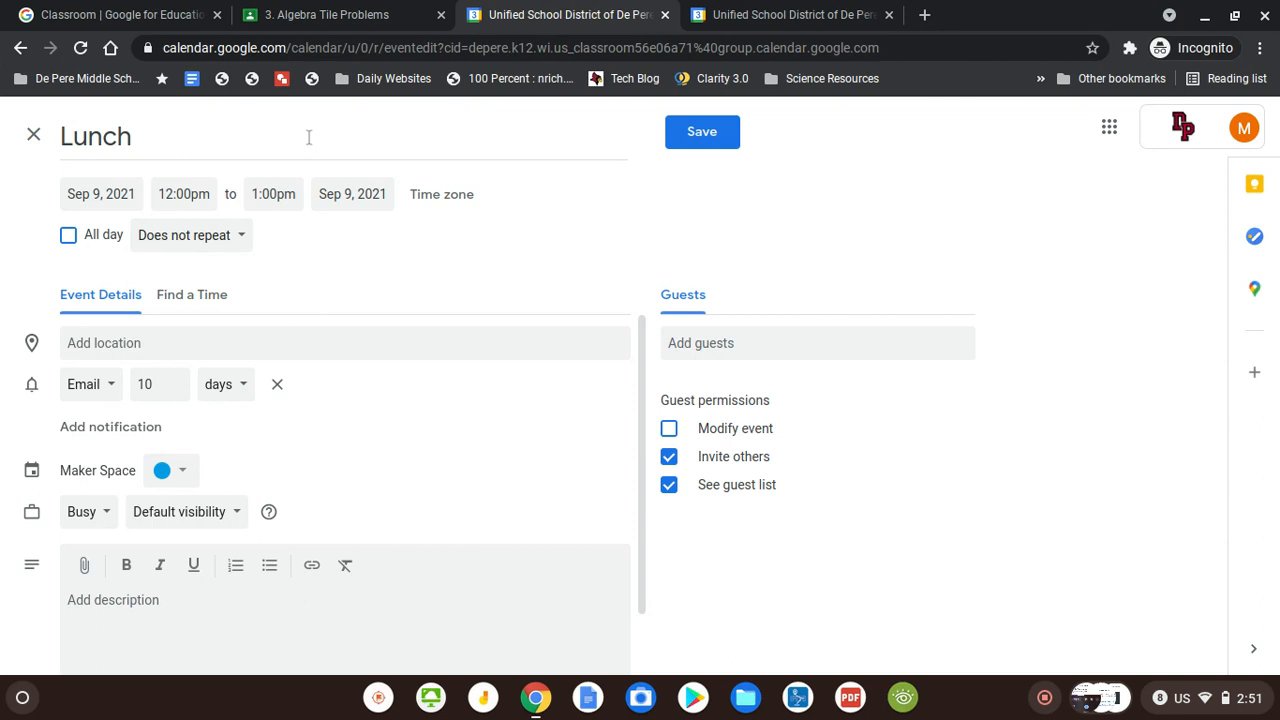
click(701, 140)
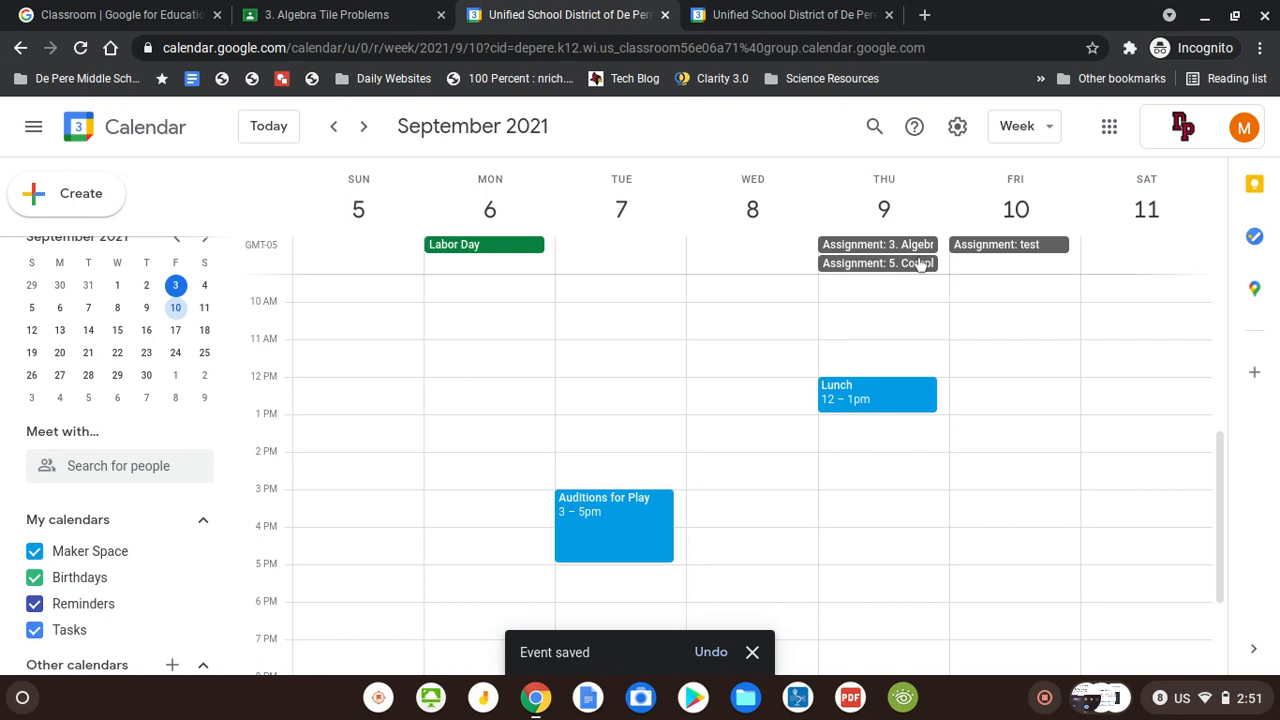
View the 3. Algebra Tile Problems assignment details in the calendar, then close them
click(864, 254)
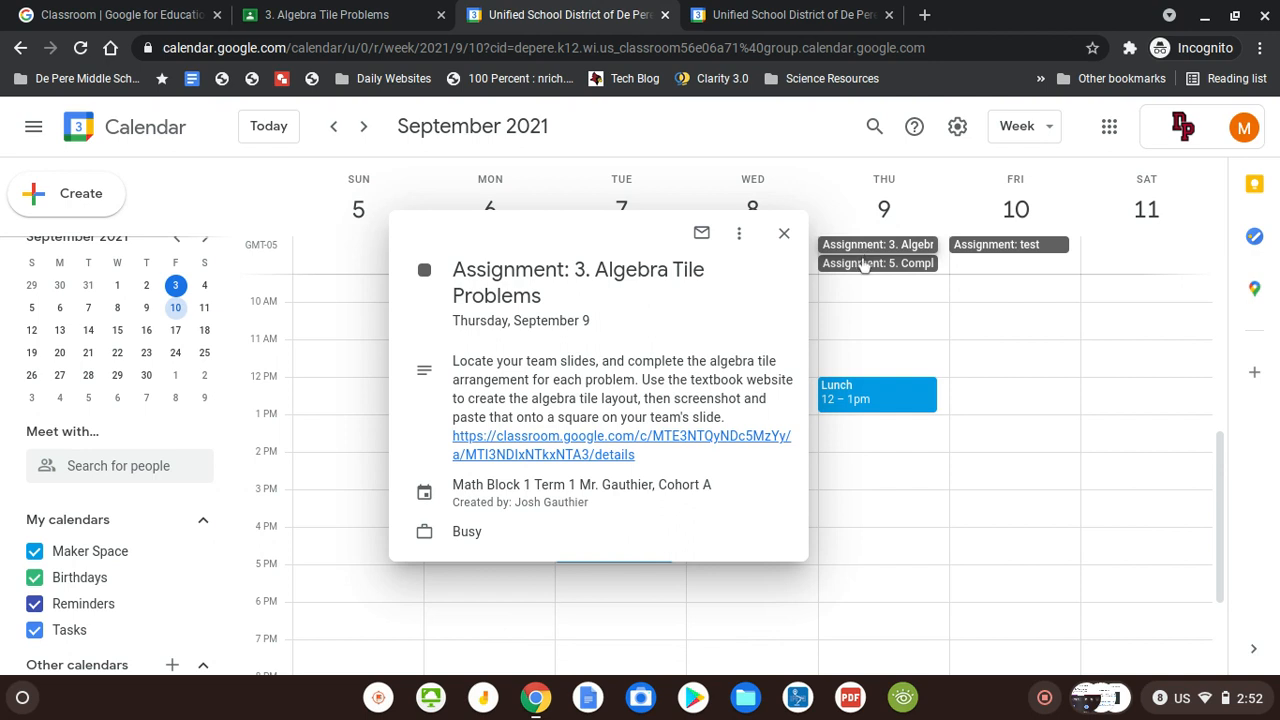
click(694, 144)
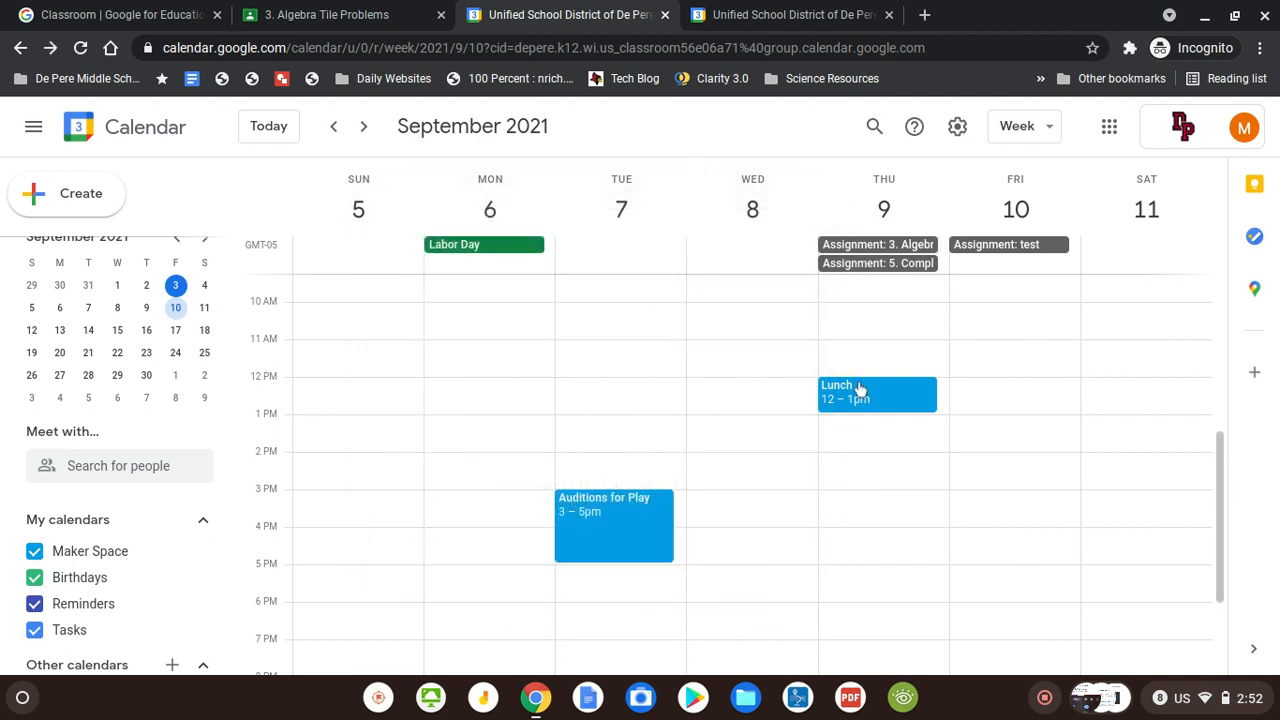
click(1110, 130)
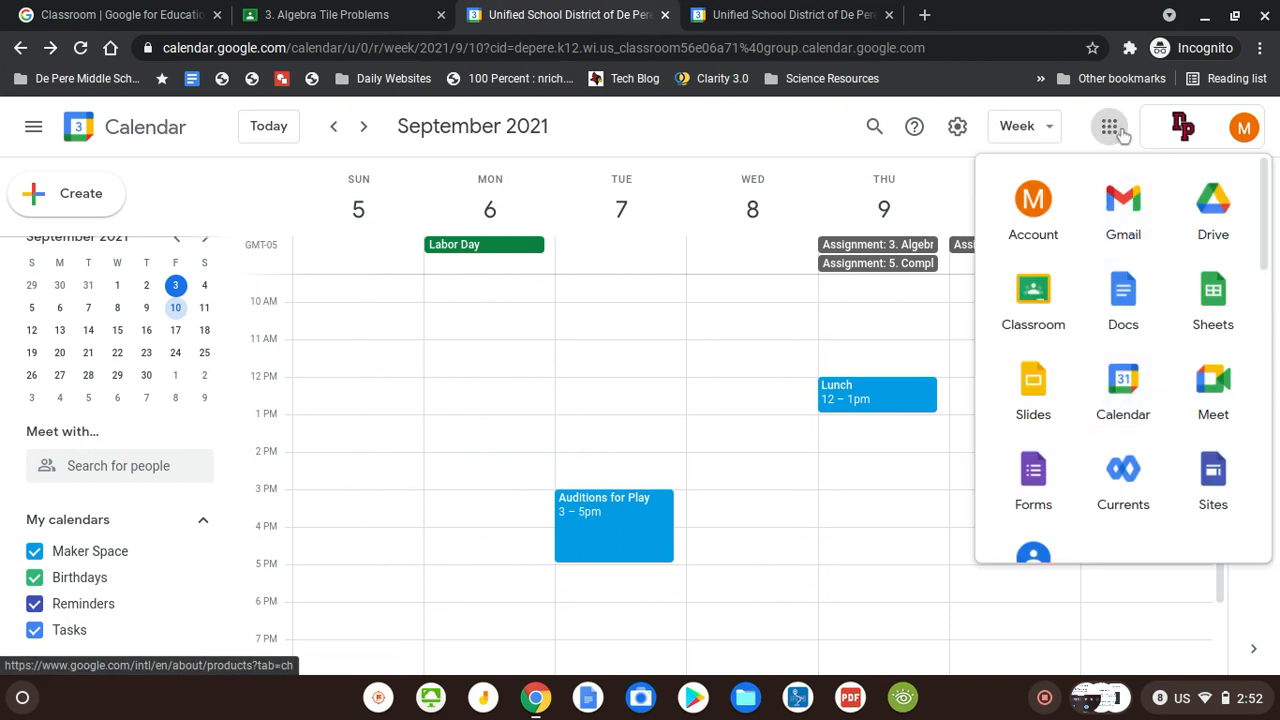
click(1112, 128)
Back in Classroom, show the Math Block 1 Term 1 class's Classwork listing
click(314, 8)
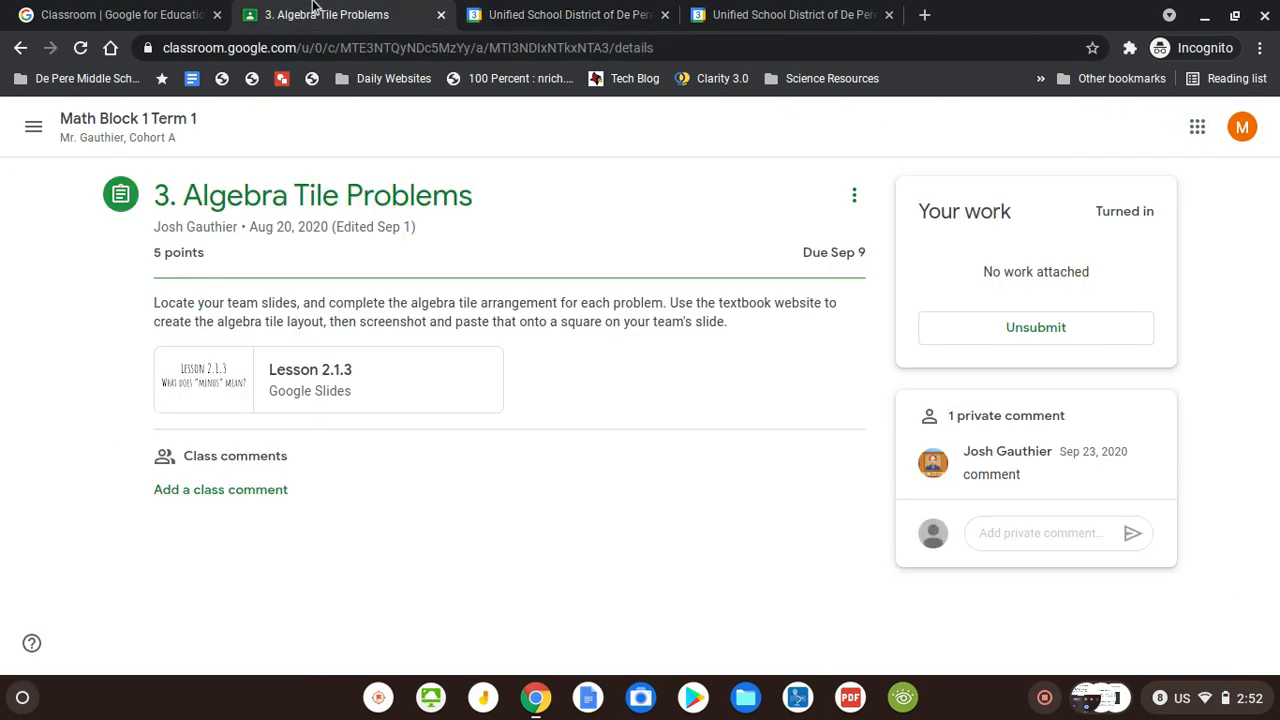
click(137, 137)
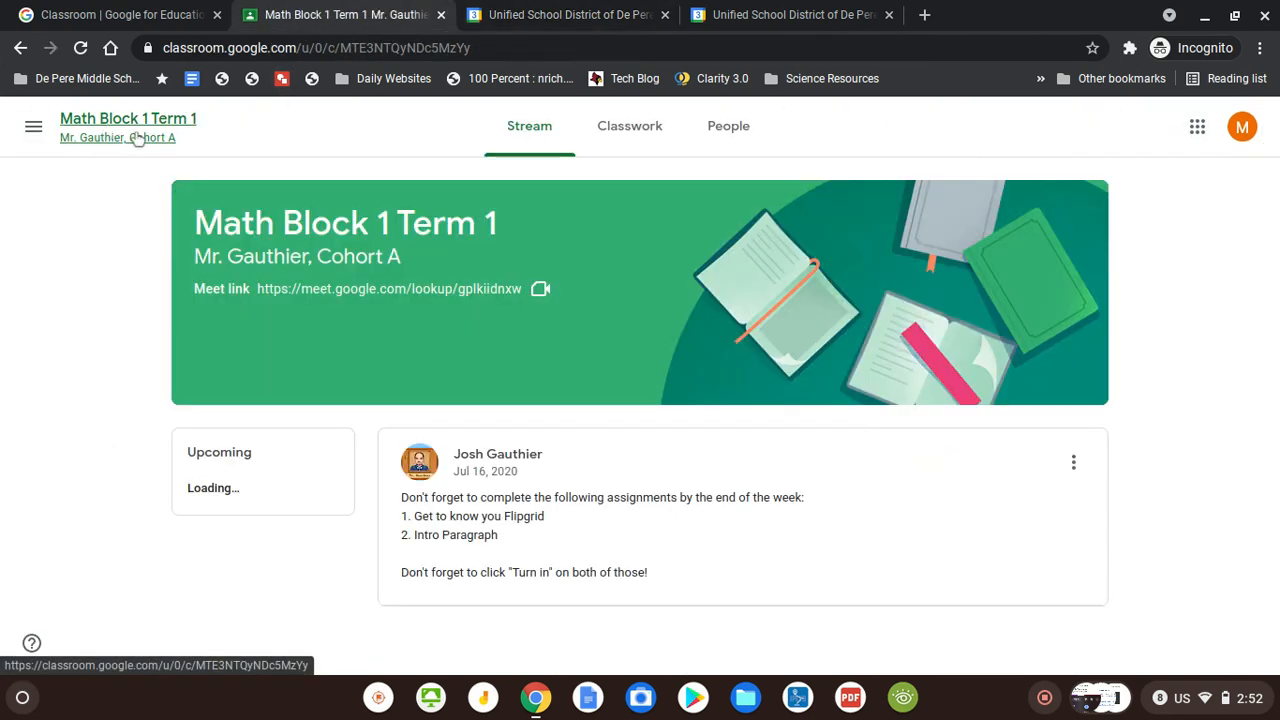
click(643, 150)
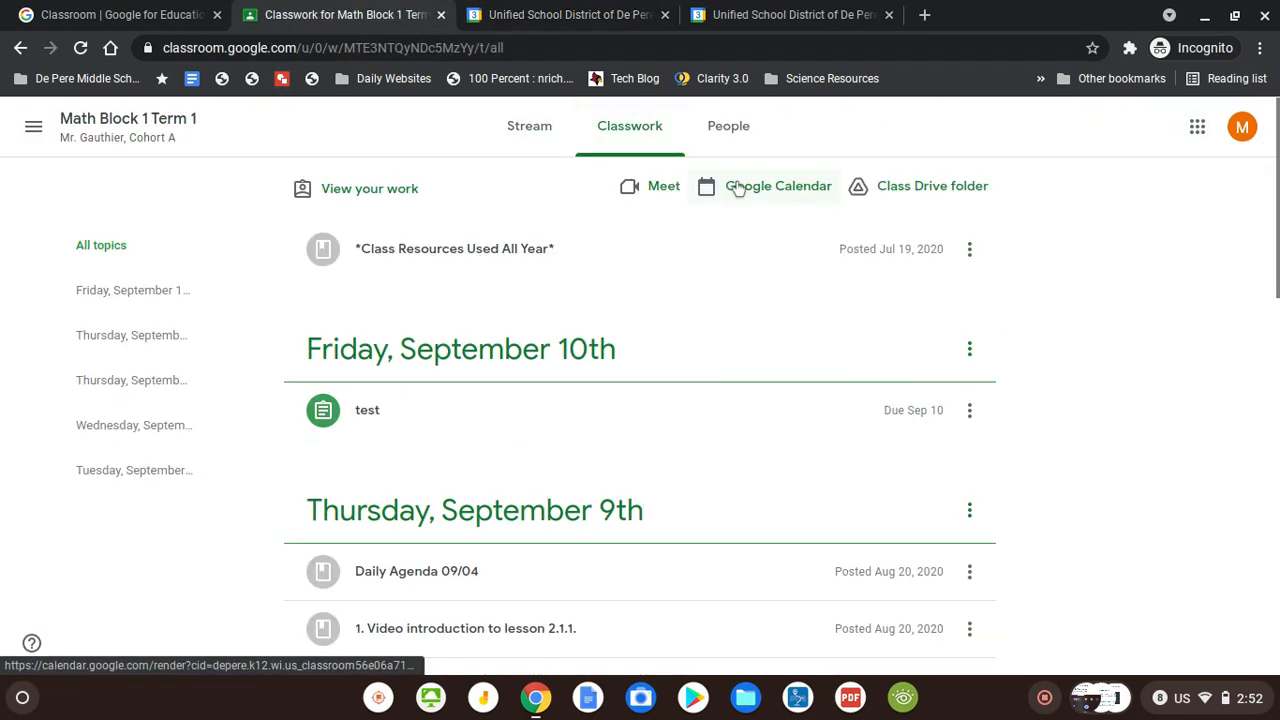